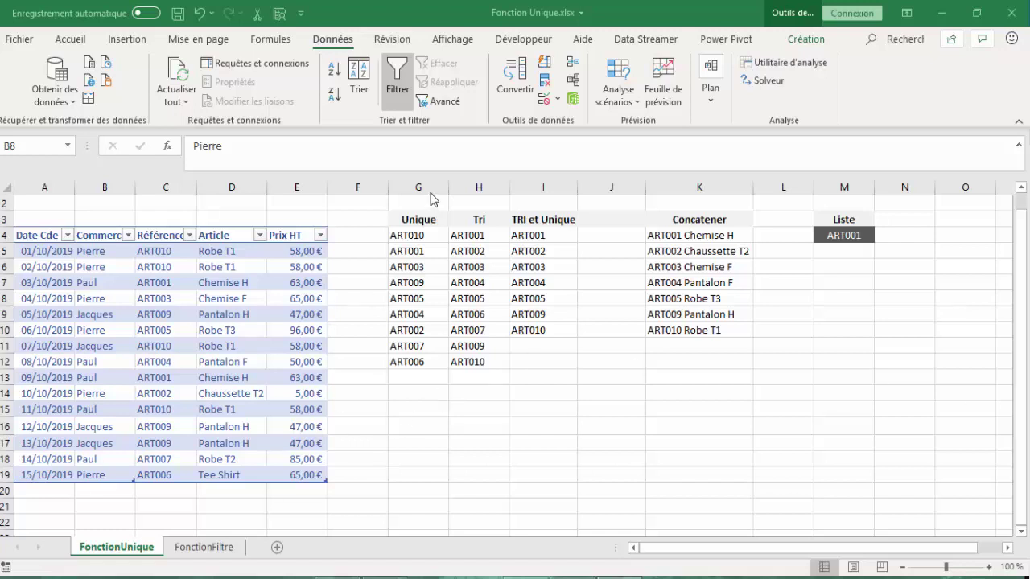
# - Bring the Fonction Unique.xlsx workbook window into focus
pyautogui.click(332, 45)
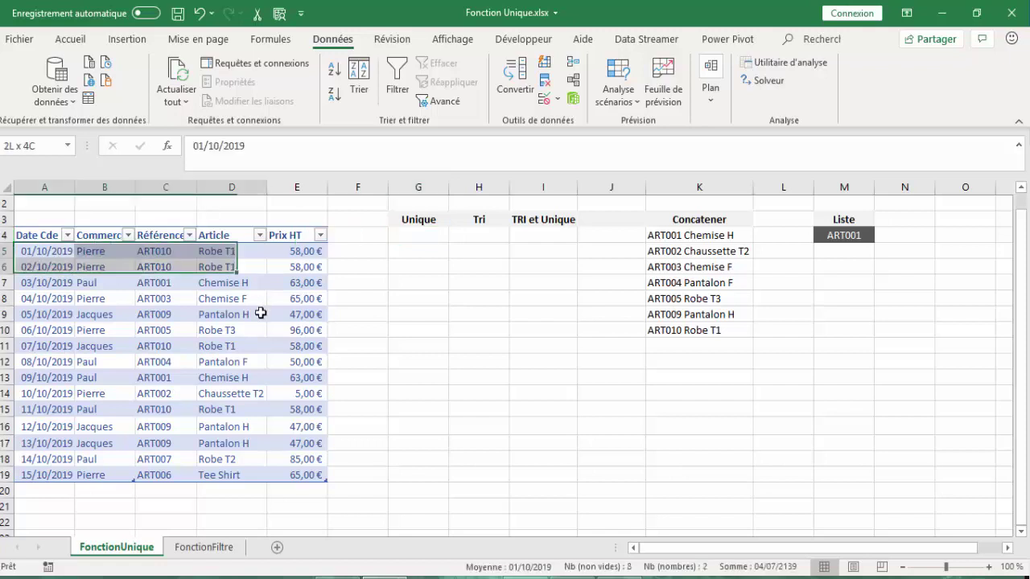
pyautogui.moveTo(59, 255); pyautogui.dragTo(231, 330)
pyautogui.click(36, 253)
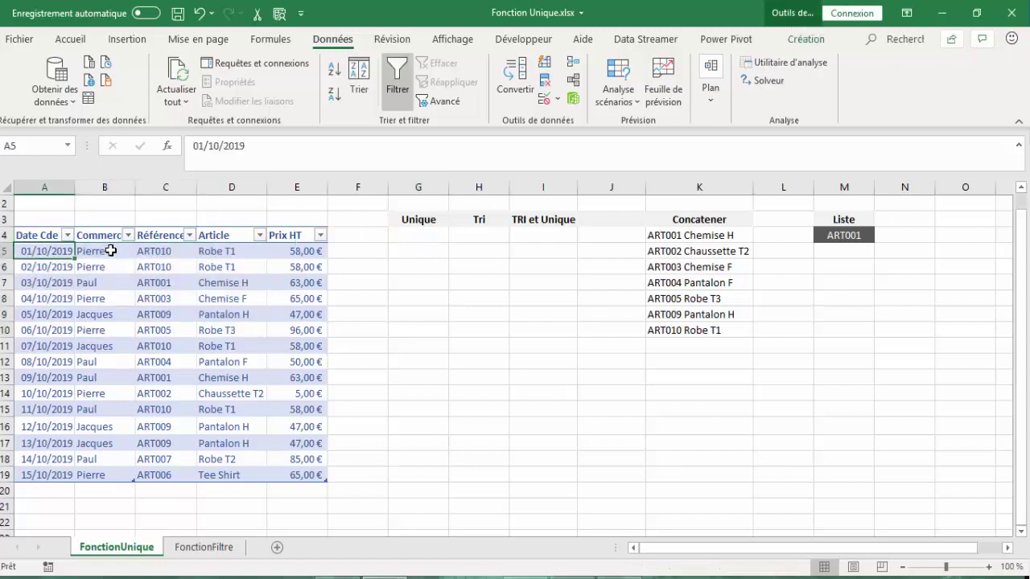
pyautogui.click(109, 251)
pyautogui.click(164, 251)
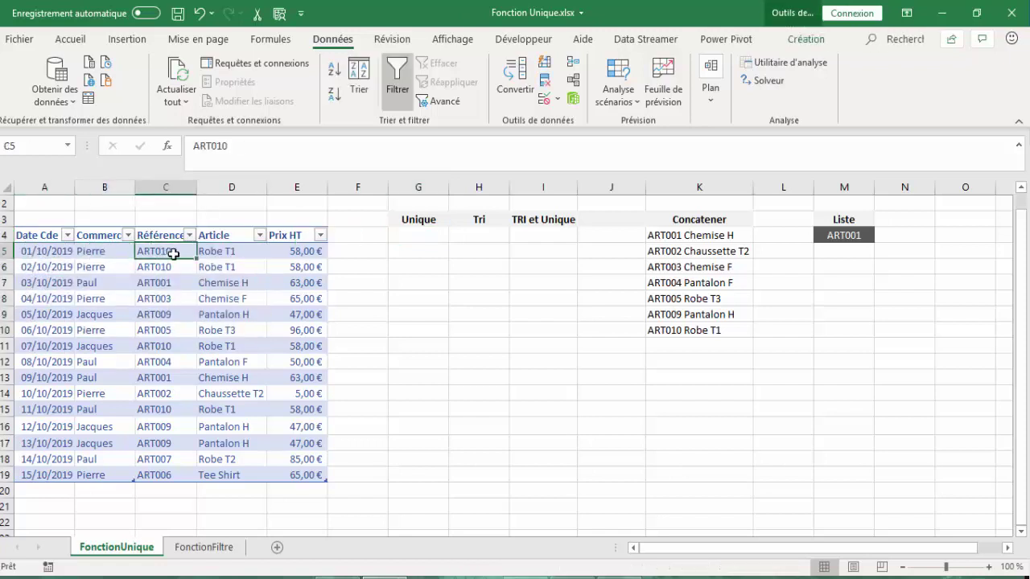
pyautogui.click(218, 251)
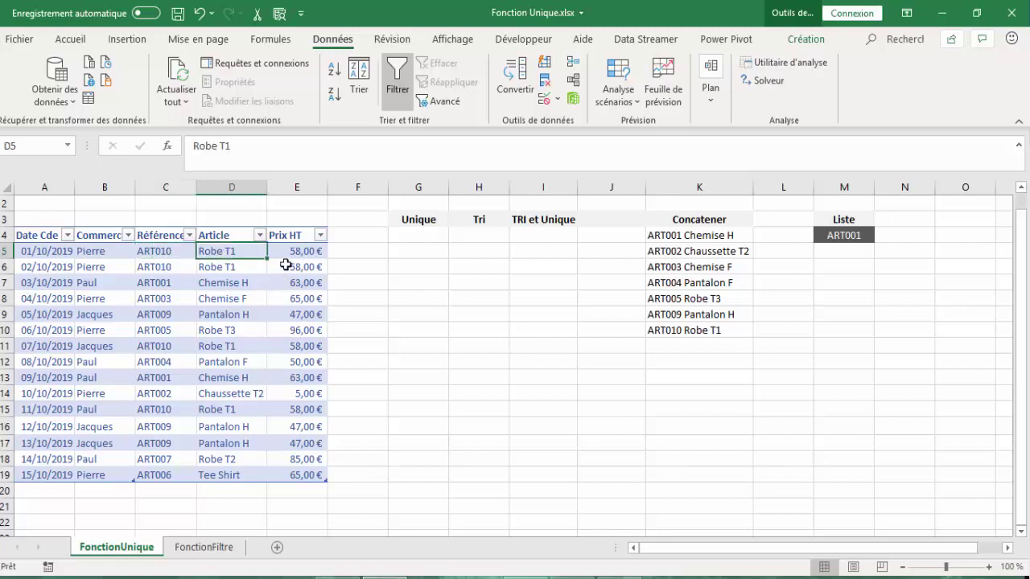
pyautogui.click(289, 253)
pyautogui.click(173, 254)
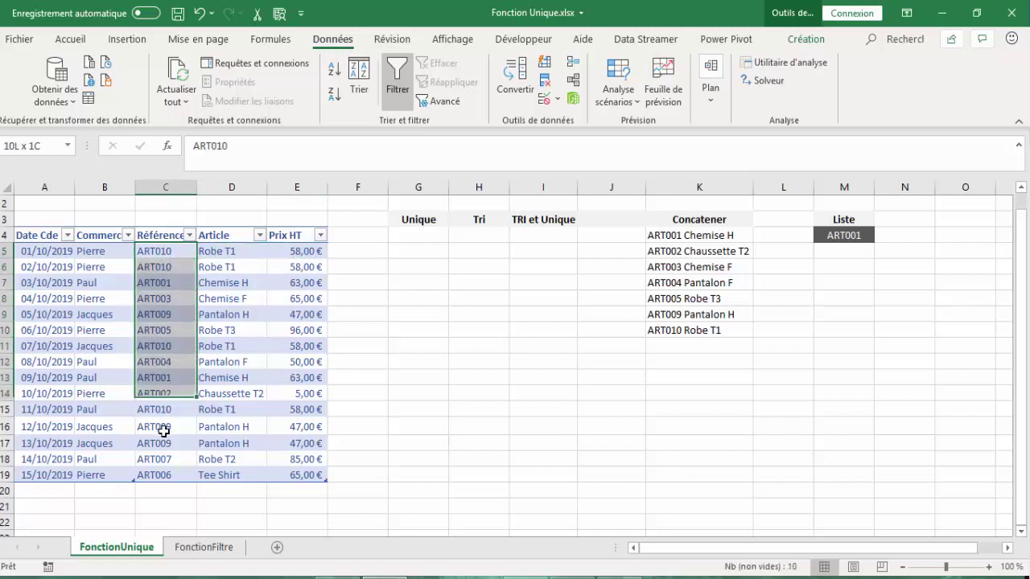
pyautogui.moveTo(173, 253); pyautogui.dragTo(153, 475)
pyautogui.click(172, 299)
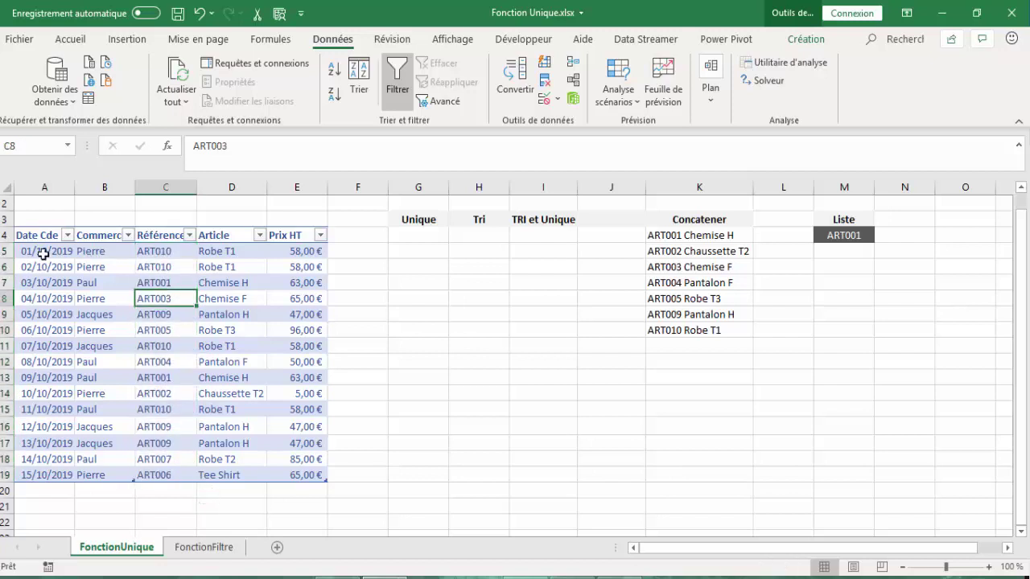
pyautogui.moveTo(167, 255); pyautogui.dragTo(158, 267)
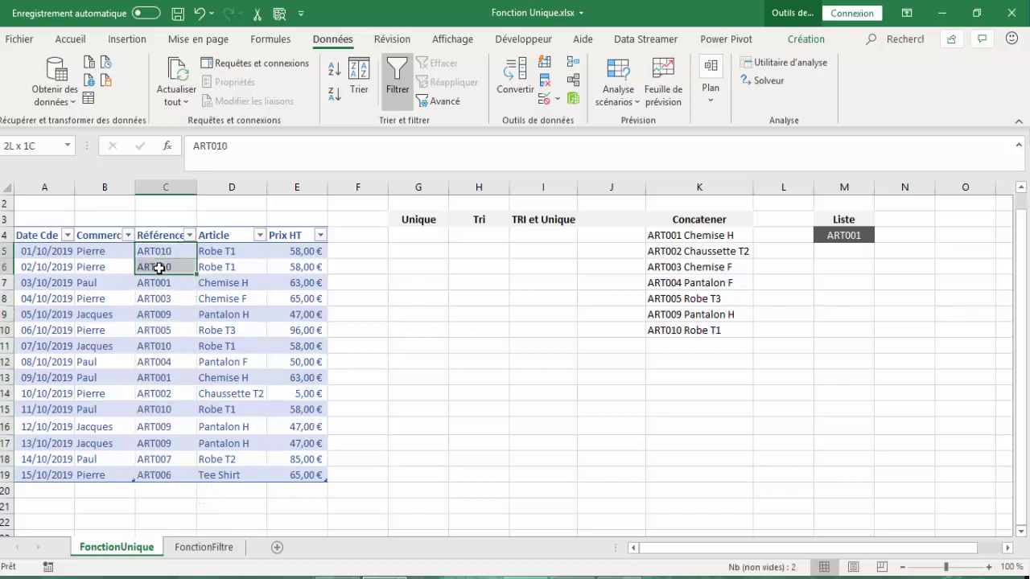
pyautogui.click(163, 348)
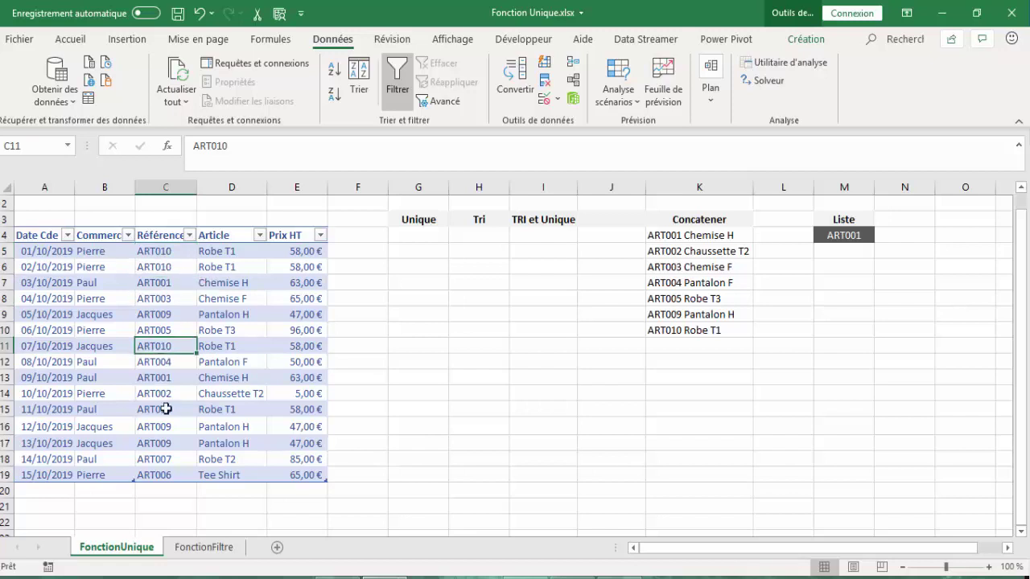
pyautogui.click(165, 408)
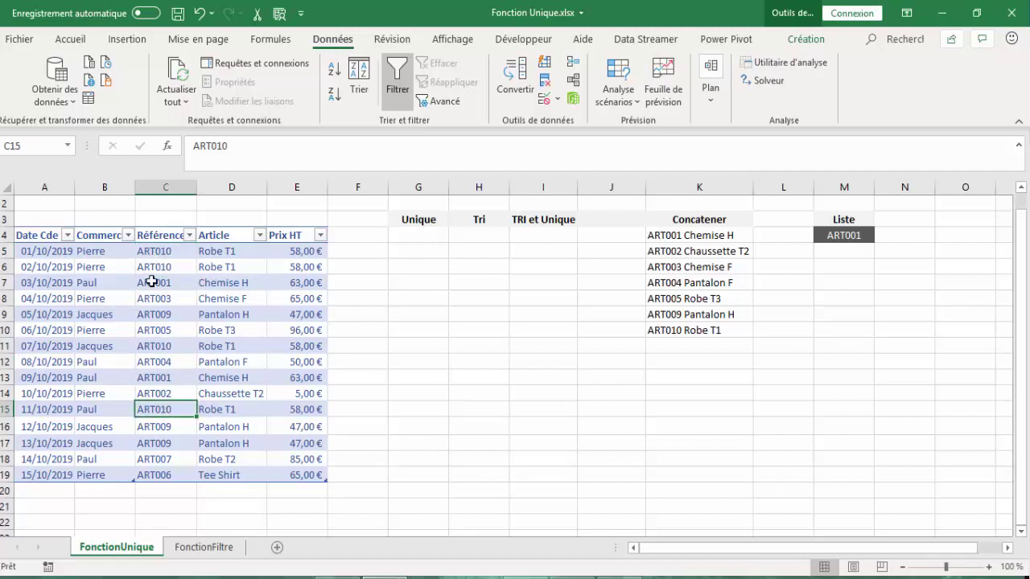
pyautogui.click(418, 238)
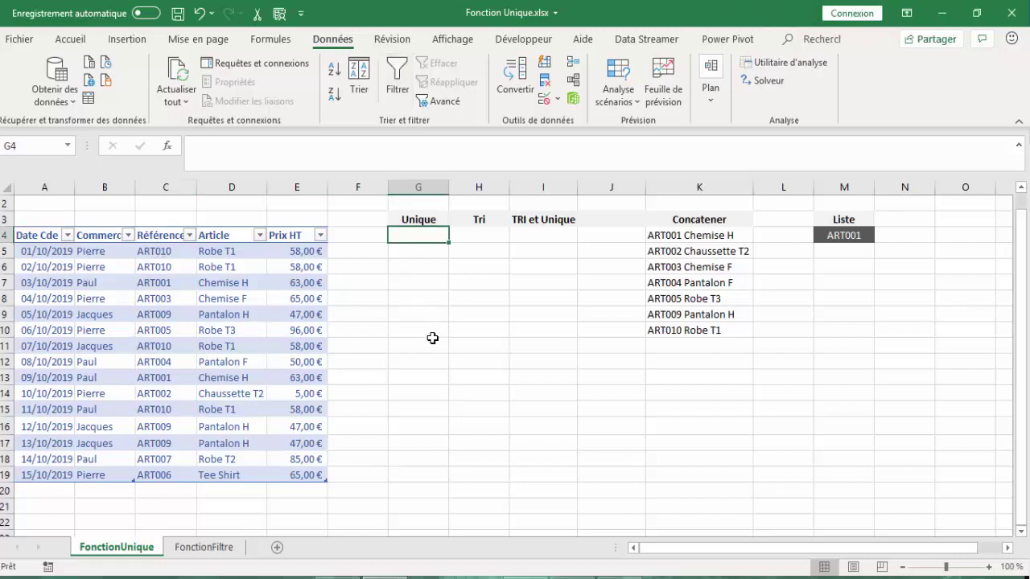
# - Enter =UNIQUE(Tableau1[Référence]) in G4 using the whole Référence column
pyautogui.write('=unique(')
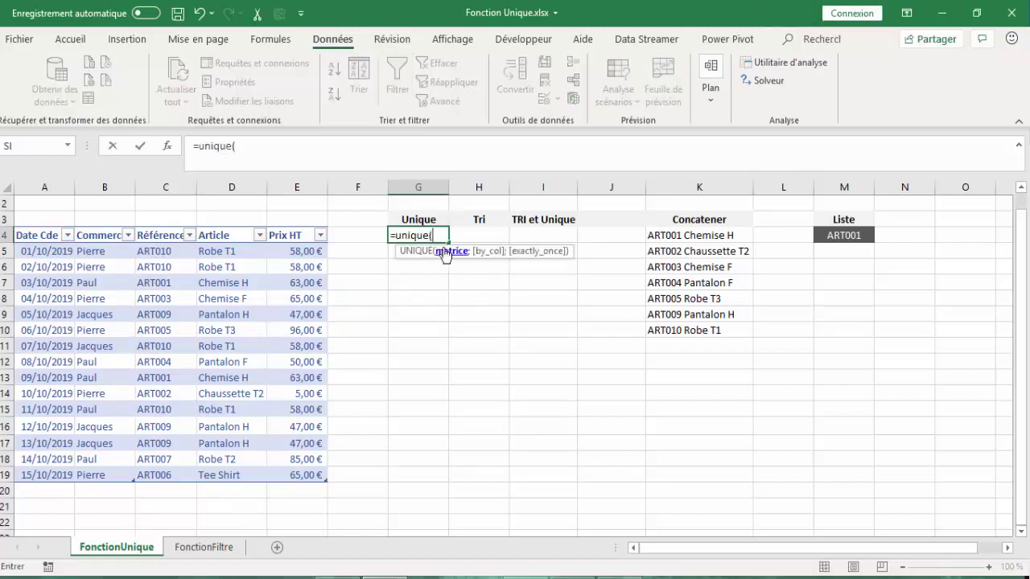
pyautogui.click(142, 251)
pyautogui.moveTo(142, 252); pyautogui.dragTo(143, 474)
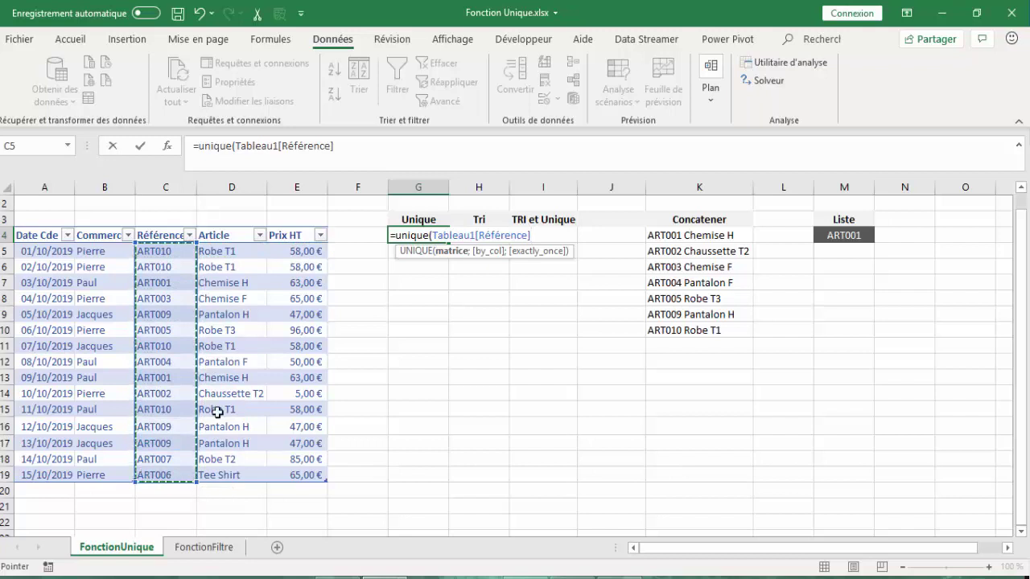
pyautogui.write(')')
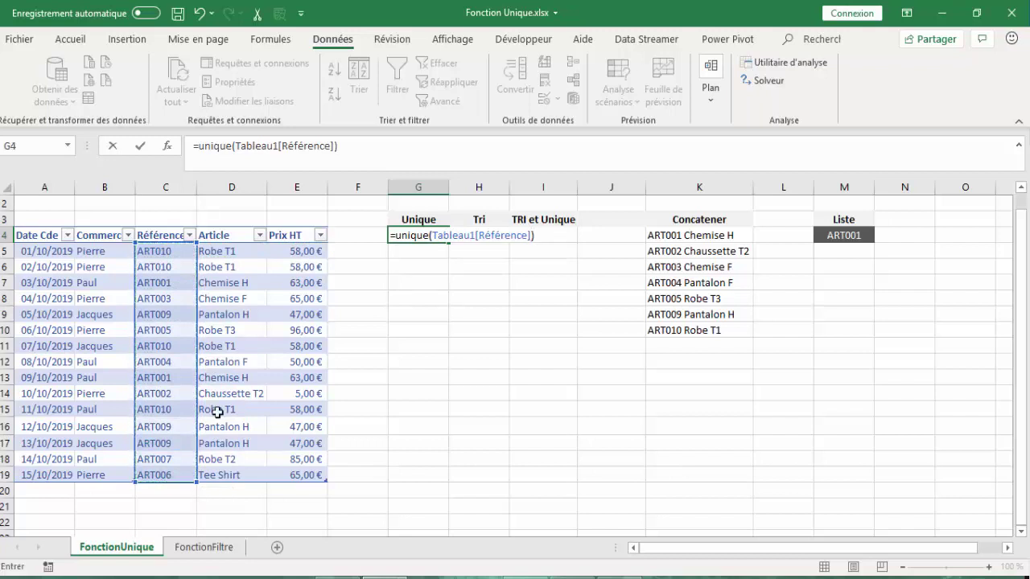
pyautogui.press('Return')
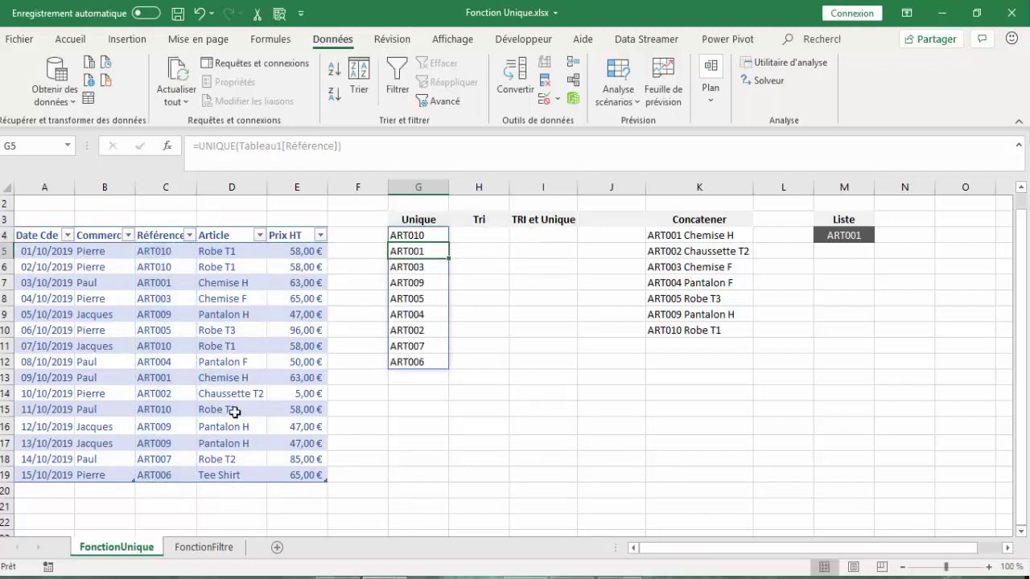
# - Compare the nine spilled unique references with the Référence column and select the G4 spill range
pyautogui.click(415, 282)
pyautogui.click(411, 236)
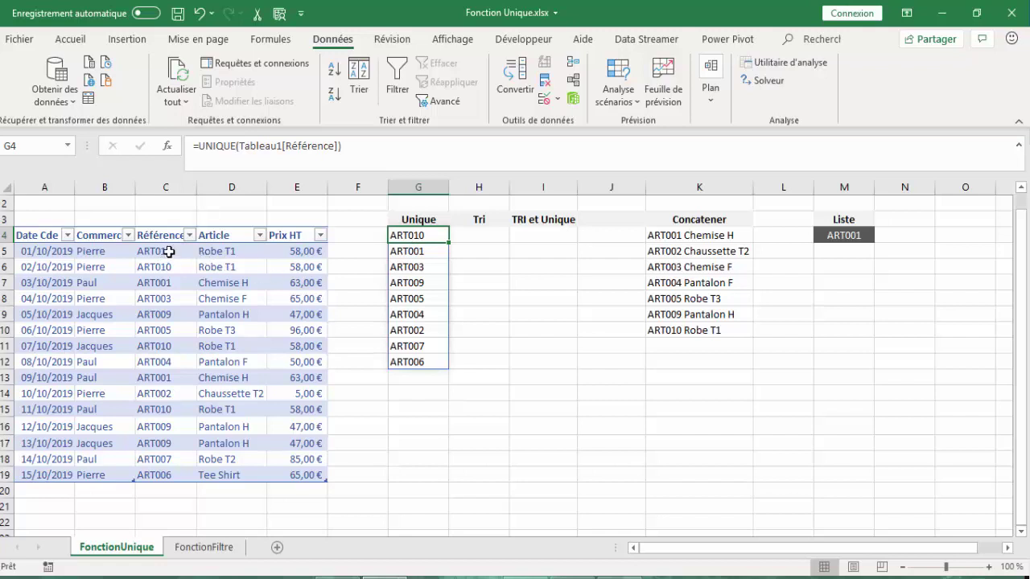
pyautogui.click(417, 251)
pyautogui.press('Down')
pyautogui.press('Down')
pyautogui.press('Down')
pyautogui.press('Down')
pyautogui.press('Down')
pyautogui.press('Down')
pyautogui.press('Down')
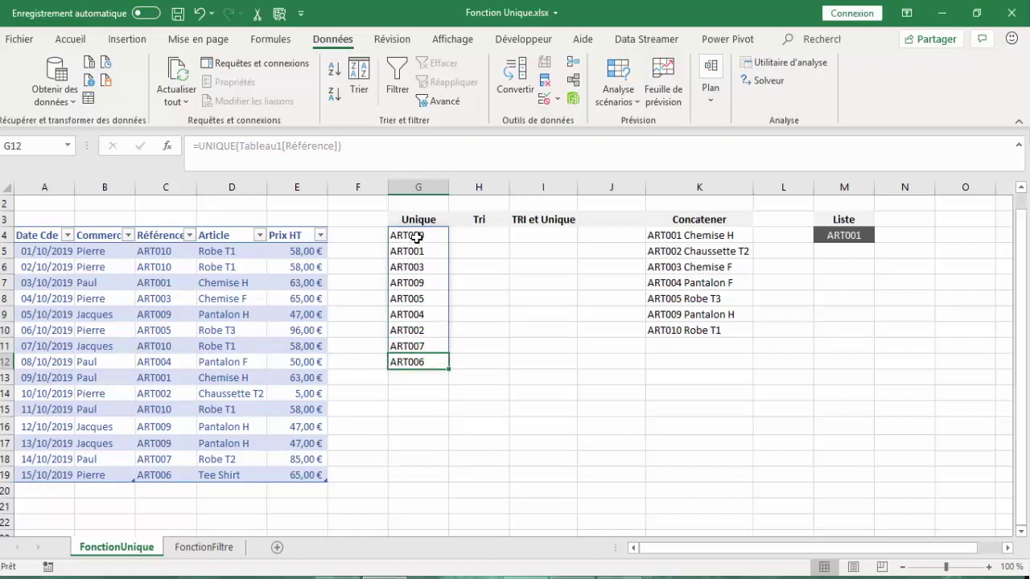
pyautogui.press('Up')
pyautogui.press('Up')
pyautogui.press('Up')
pyautogui.press('Up')
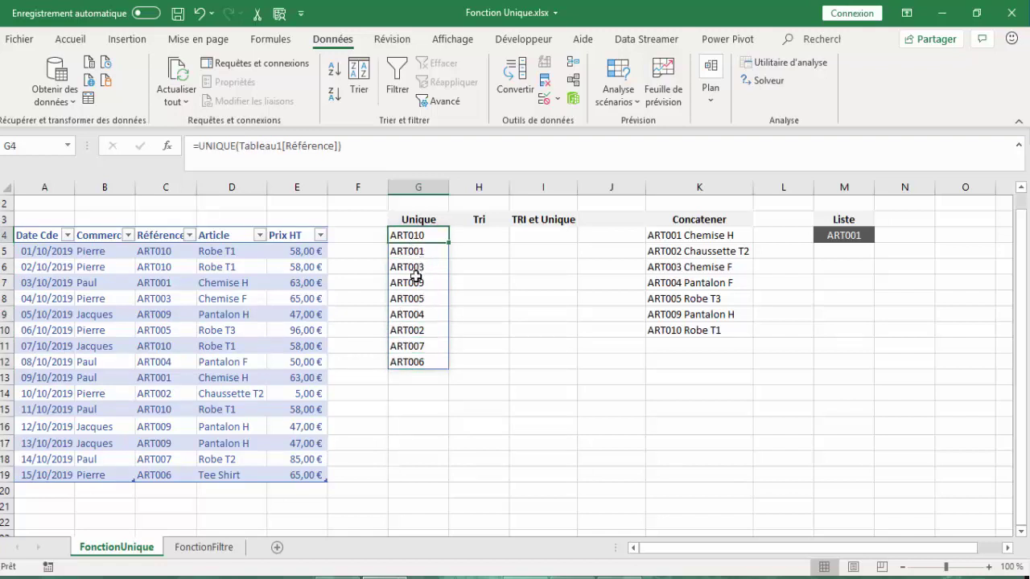
pyautogui.click(159, 251)
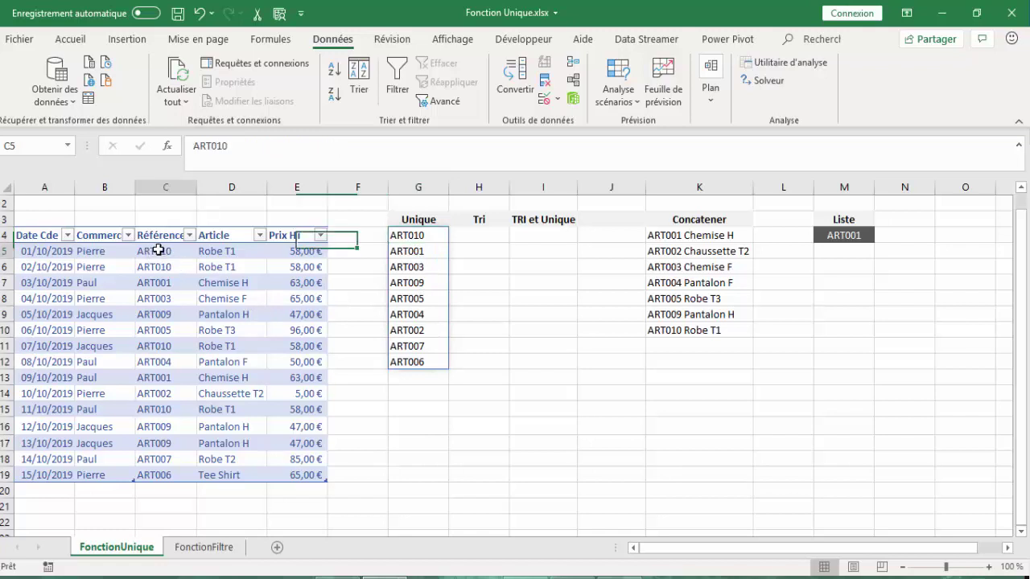
pyautogui.moveTo(159, 250); pyautogui.dragTo(165, 377)
pyautogui.click(424, 235)
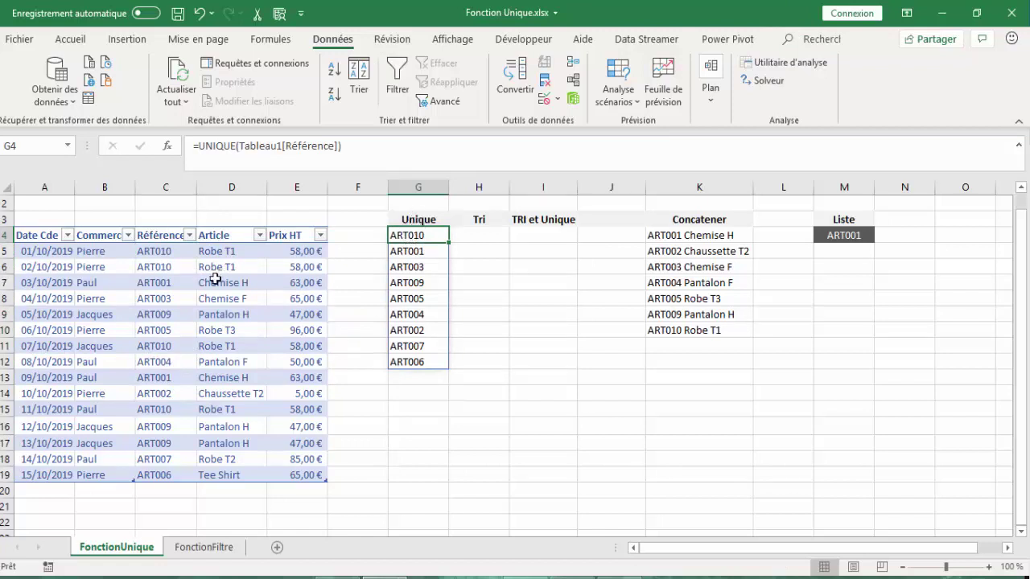
pyautogui.moveTo(416, 236); pyautogui.dragTo(414, 363)
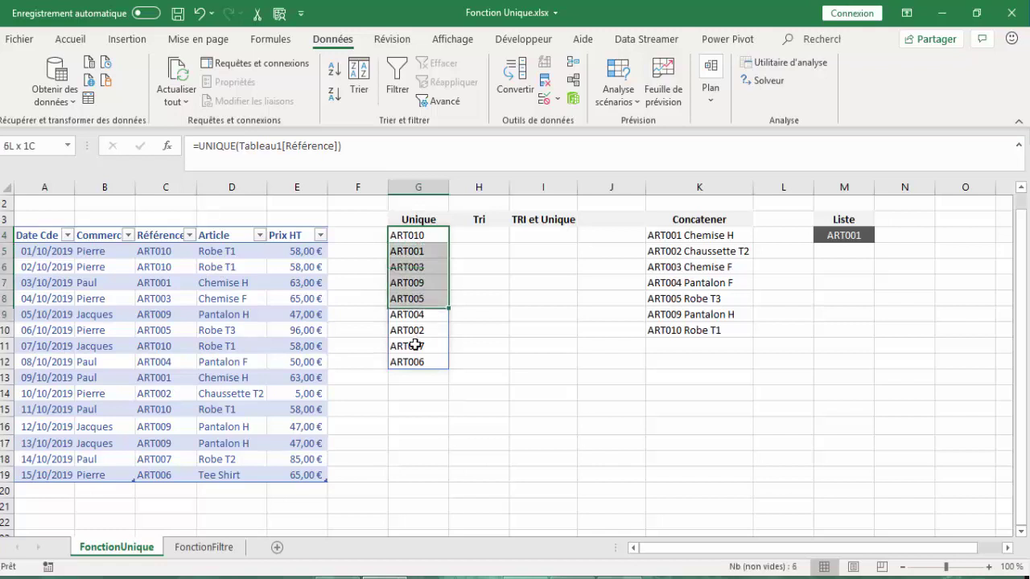
# - Enter =TRI(G4#) in H4 so the unique references spill sorted from ART001 to ART010
pyautogui.click(475, 236)
pyautogui.write('=')
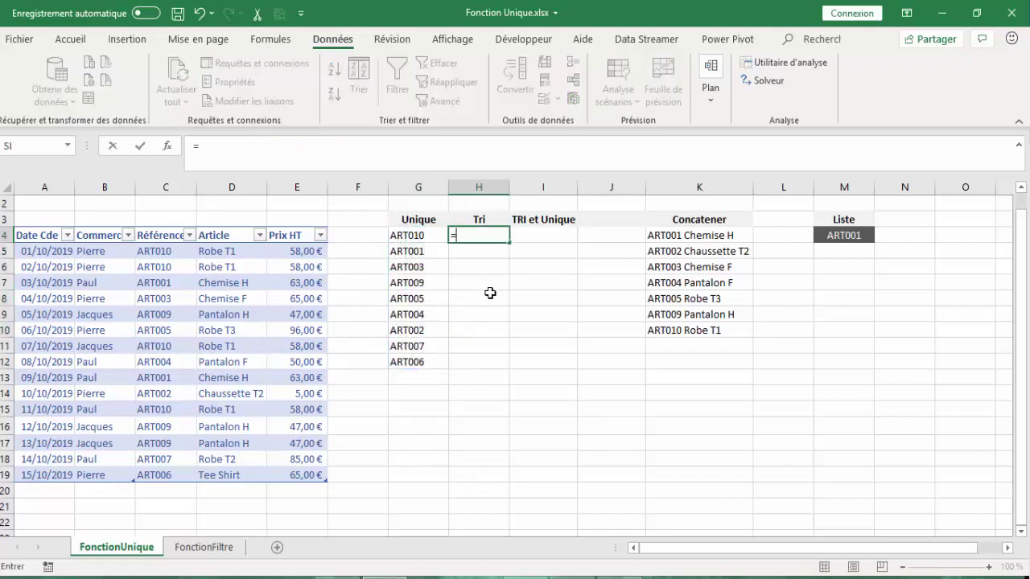
pyautogui.write('tri(')
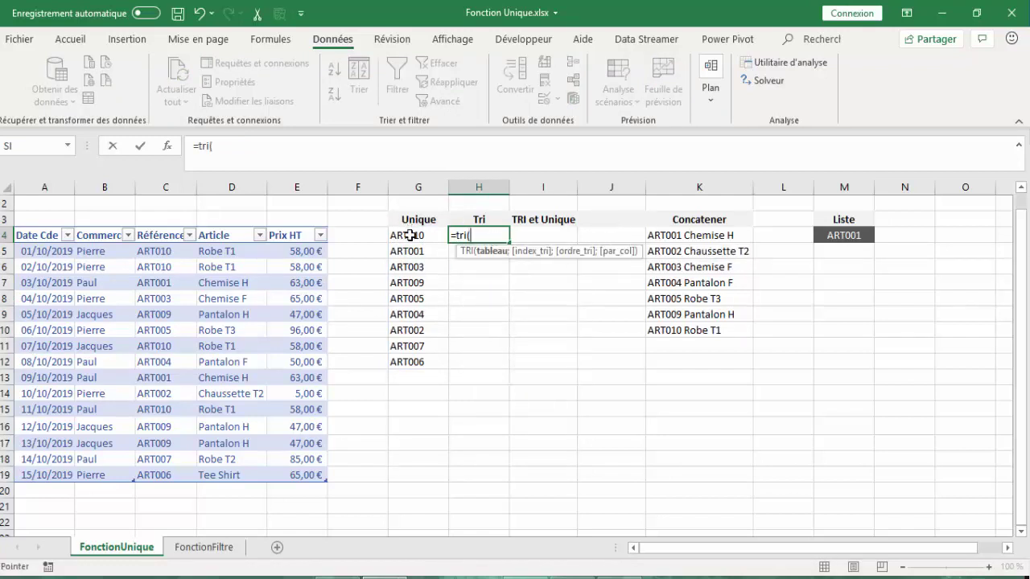
pyautogui.moveTo(409, 235); pyautogui.dragTo(419, 362)
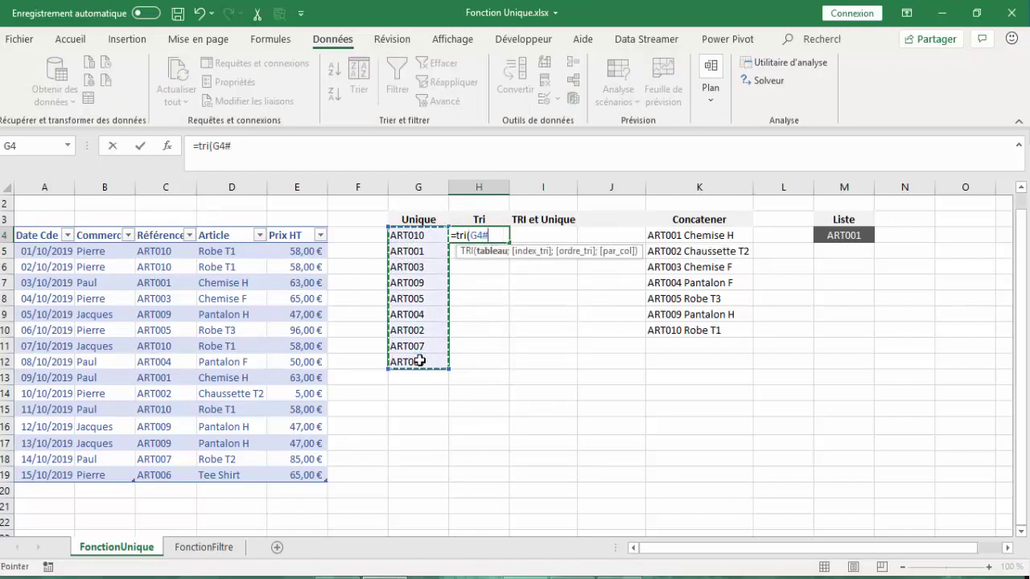
pyautogui.write(')')
pyautogui.press('Return')
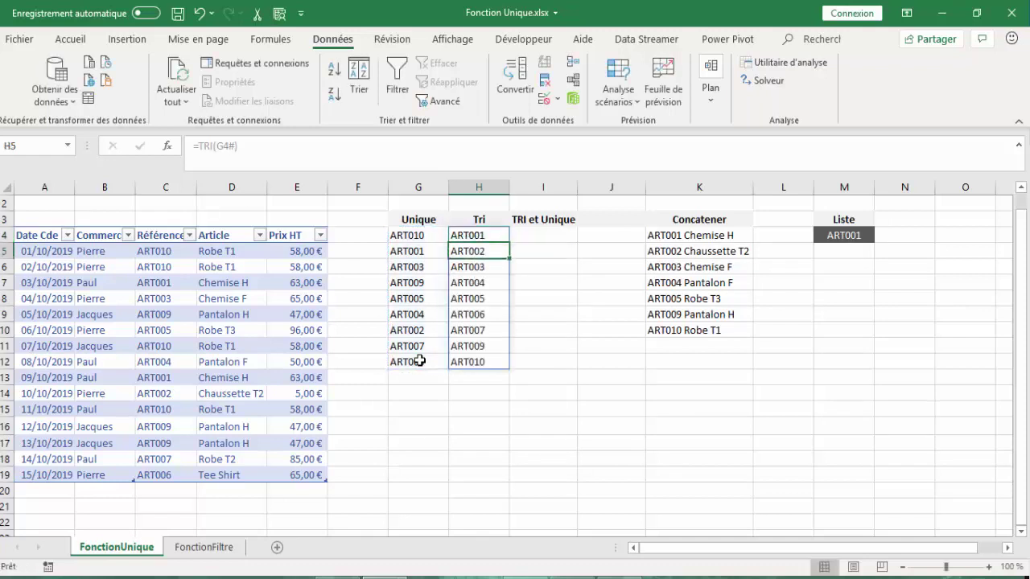
pyautogui.moveTo(485, 239); pyautogui.dragTo(472, 363)
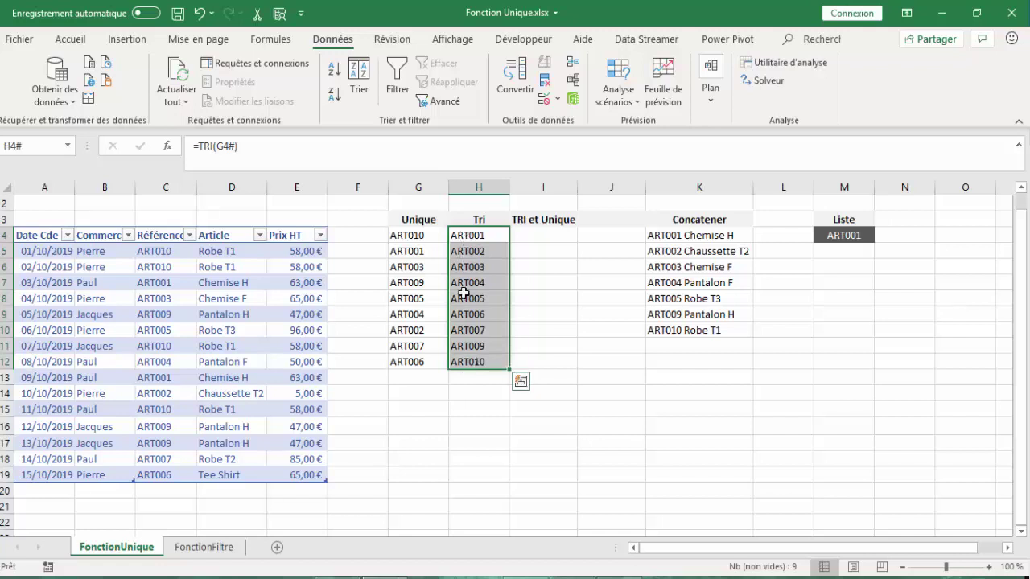
pyautogui.click(537, 236)
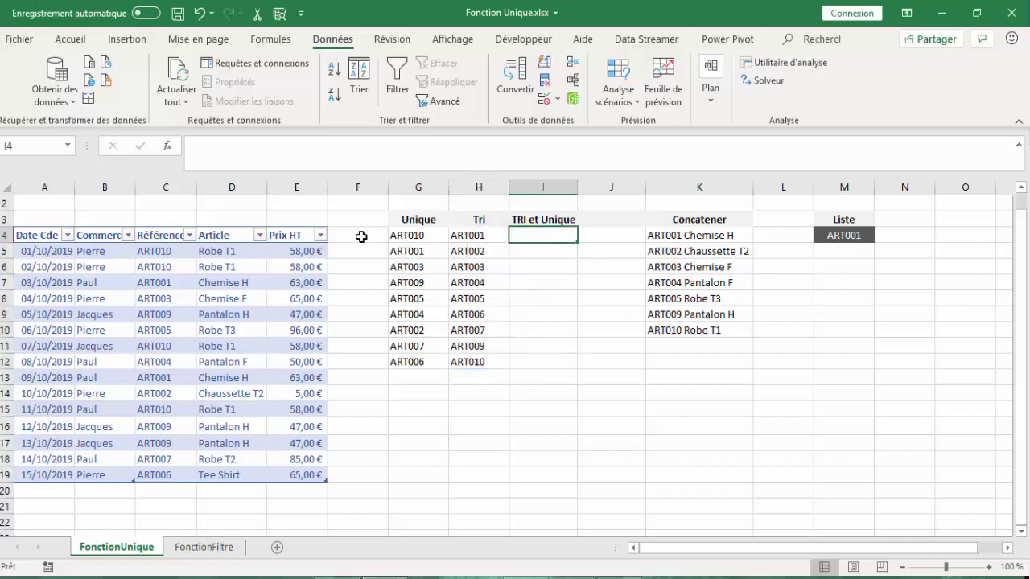
# - Review the H4 and G4 formulas and the source Référence column
pyautogui.click(481, 237)
pyautogui.click(404, 235)
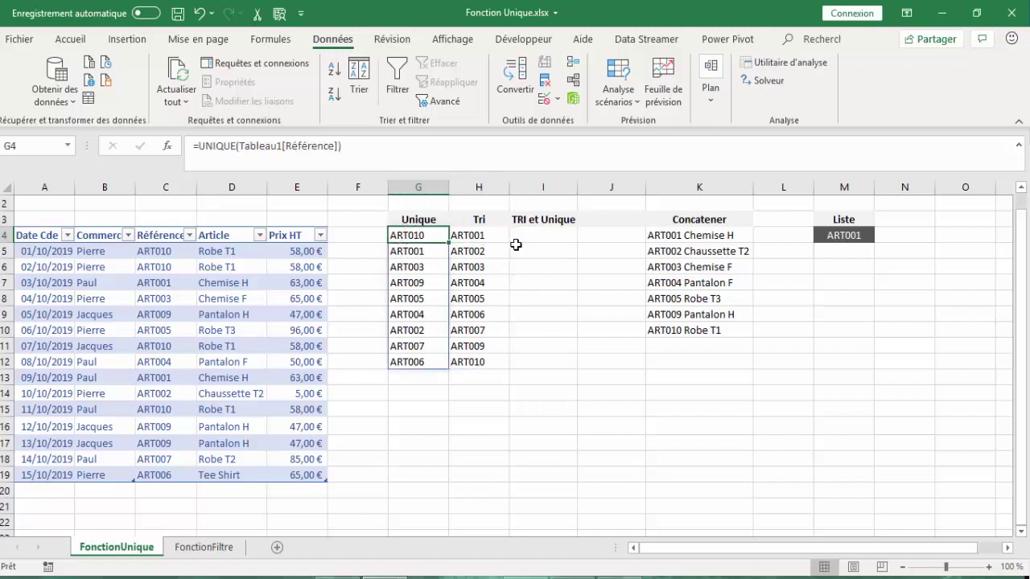
pyautogui.click(162, 250)
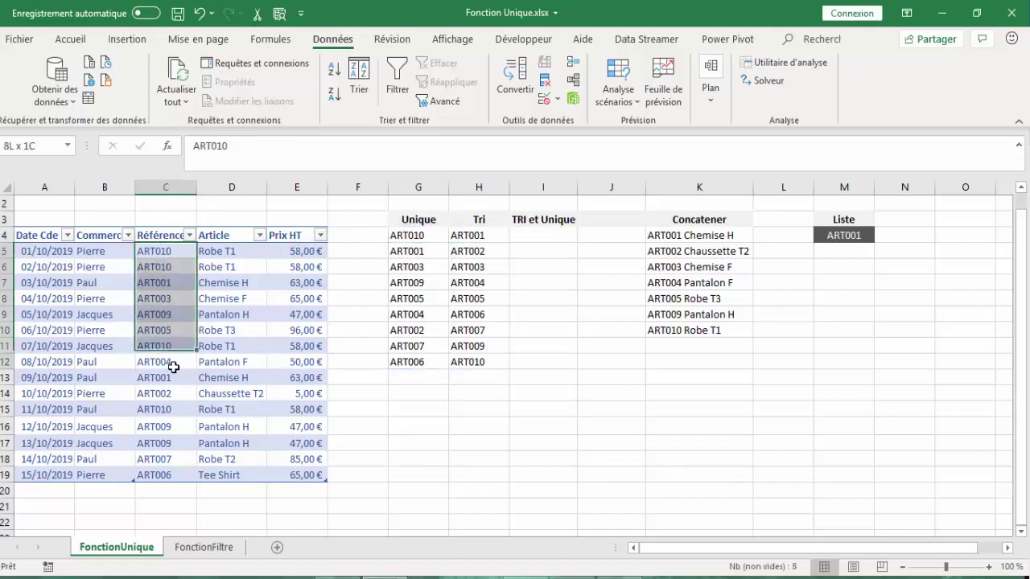
pyautogui.moveTo(163, 250); pyautogui.dragTo(162, 362)
# - Enter =TRI(UNIQUE(Tableau1[Référence])) in I4 and compare its spill with the repeated references
pyautogui.click(540, 236)
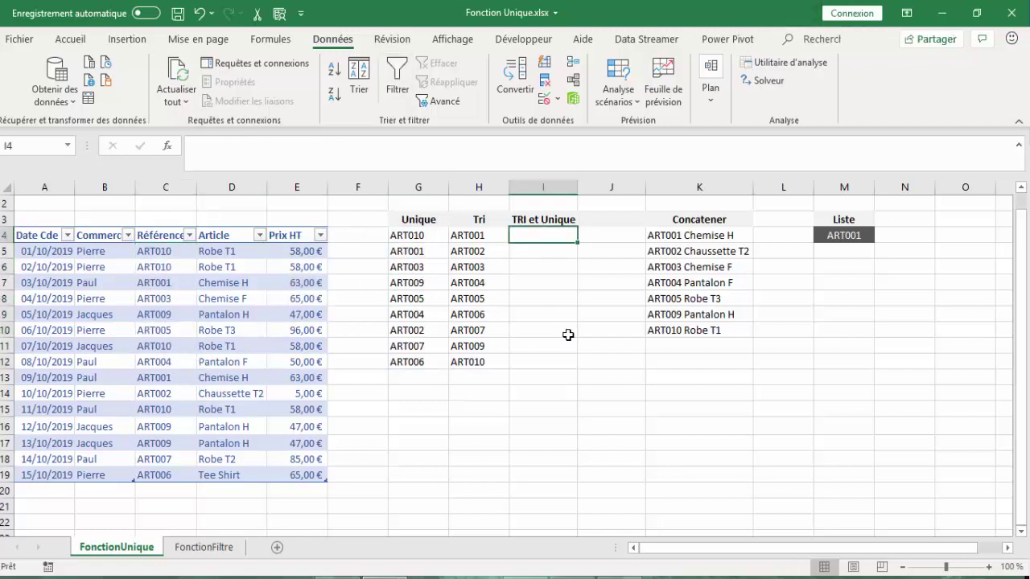
pyautogui.write('=tri')
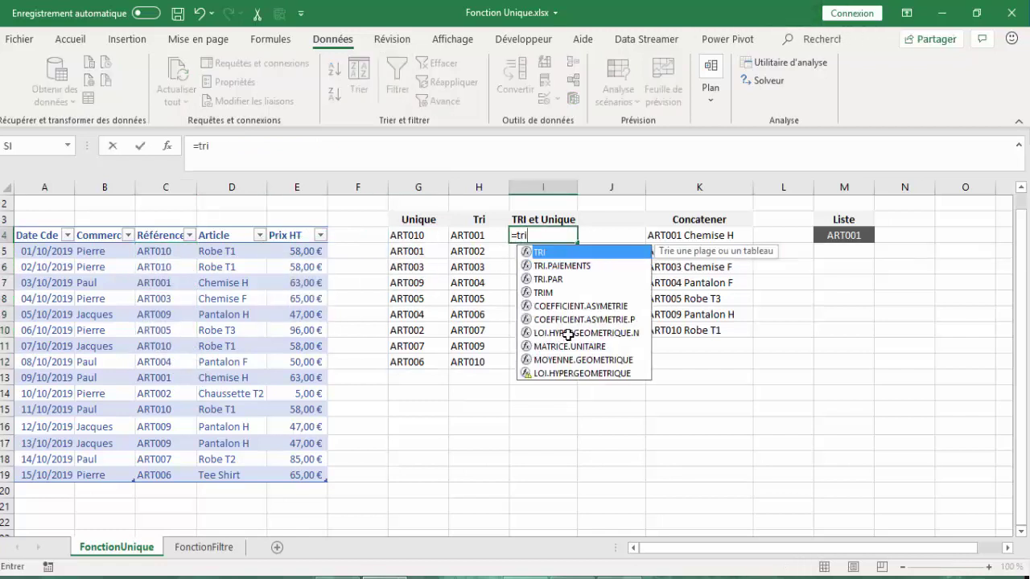
pyautogui.write('(')
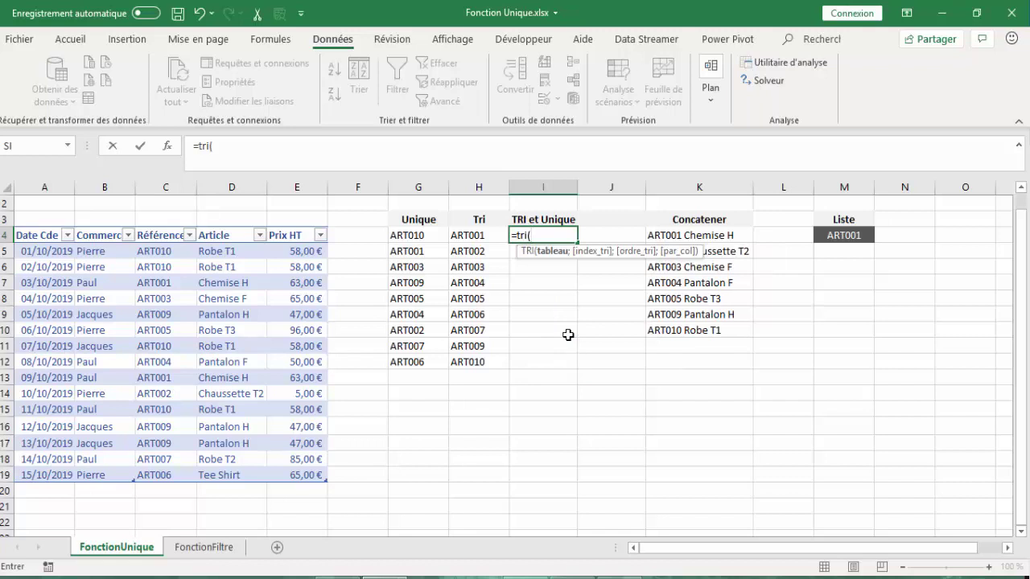
pyautogui.write('uni')
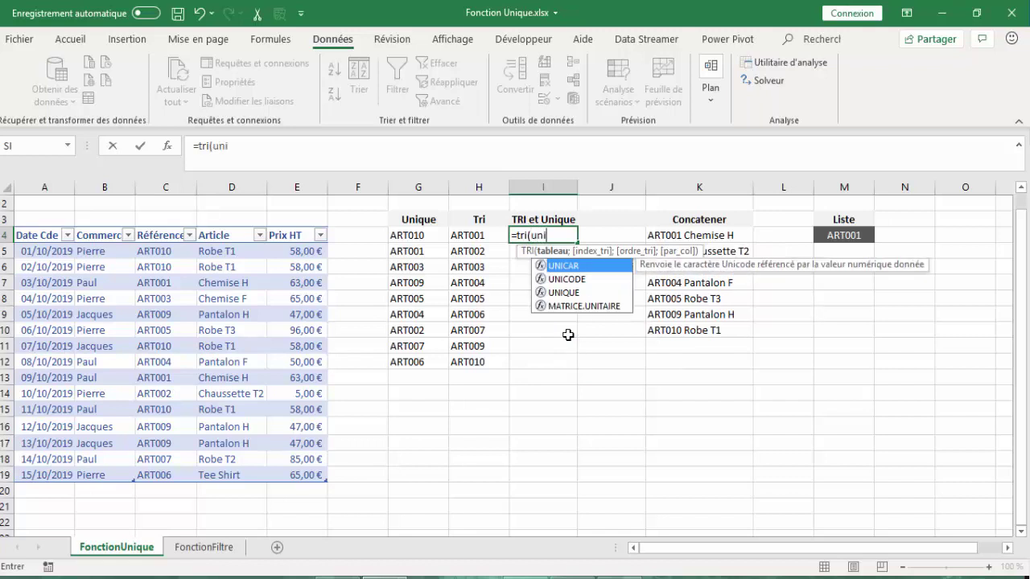
pyautogui.write('que(')
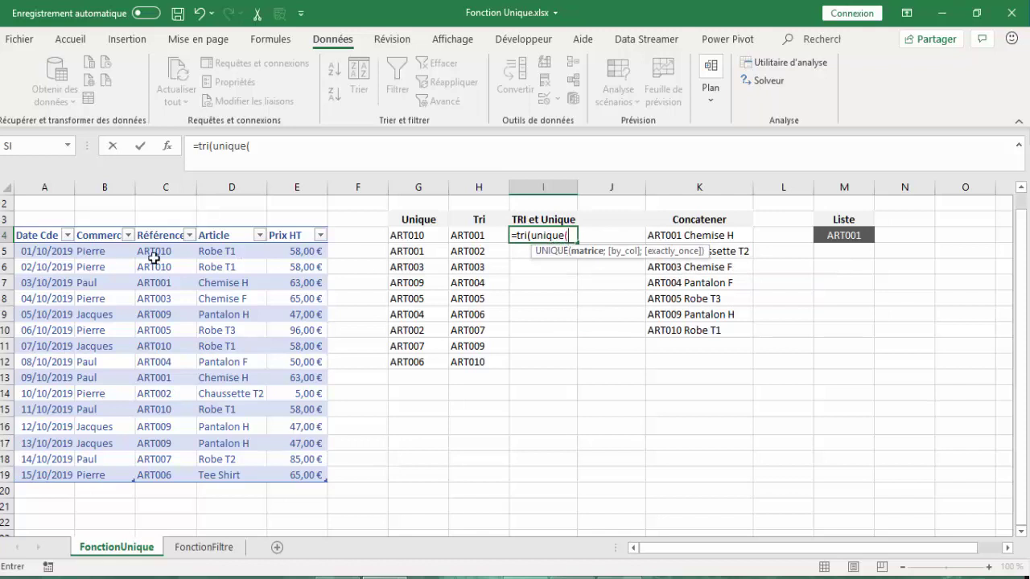
pyautogui.moveTo(160, 254); pyautogui.dragTo(142, 477)
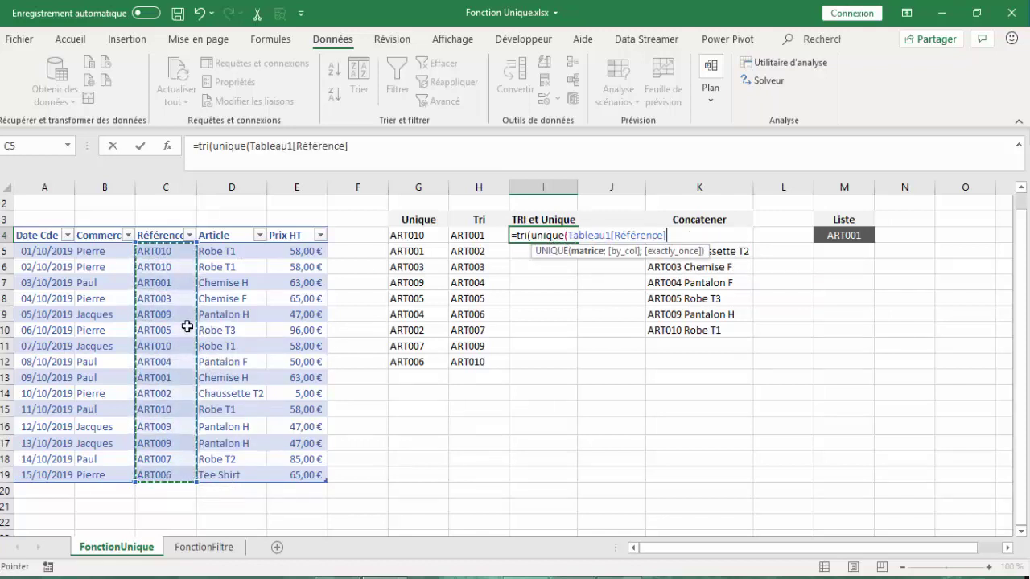
pyautogui.write(')')
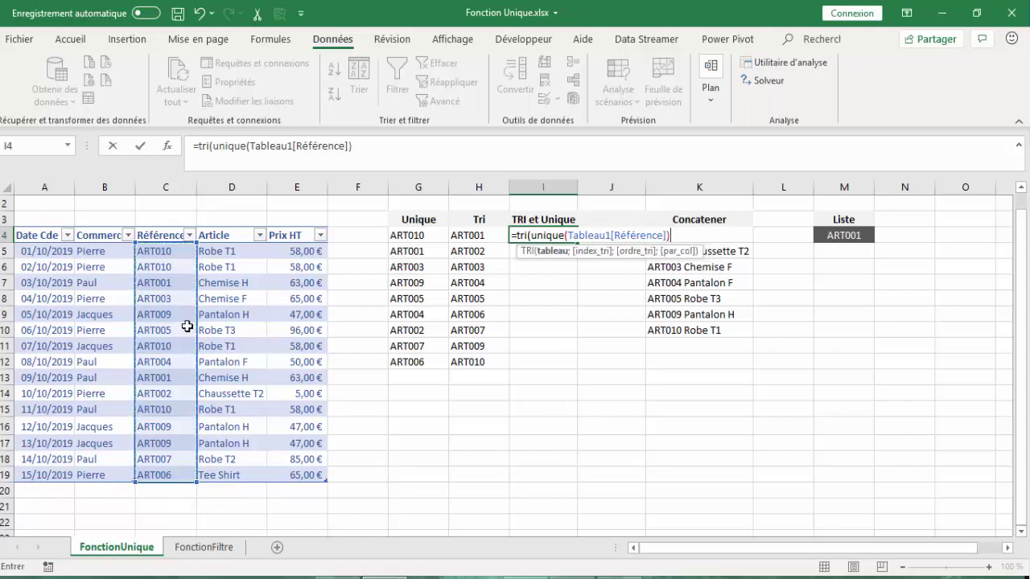
pyautogui.write('))')
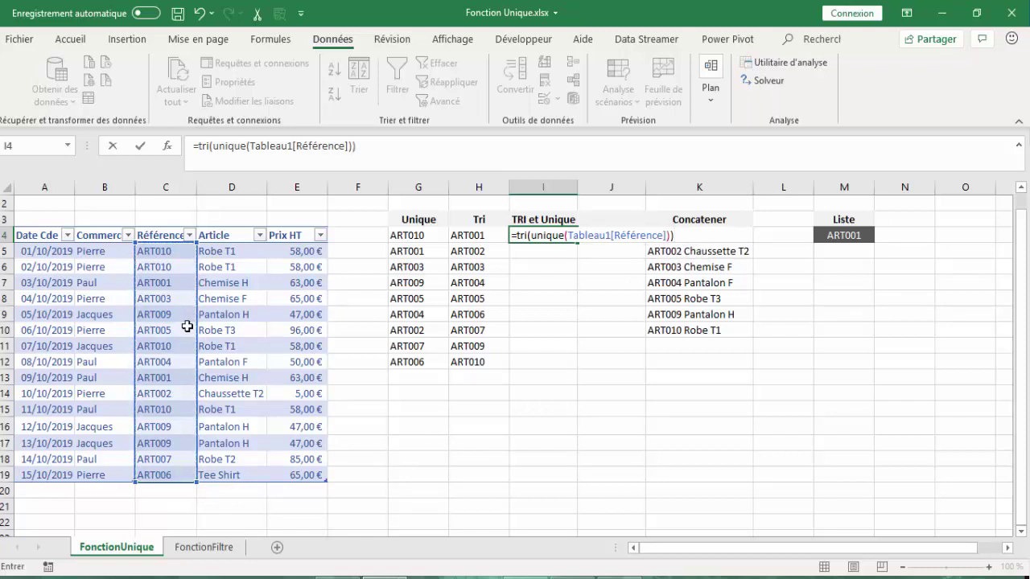
pyautogui.press('Return')
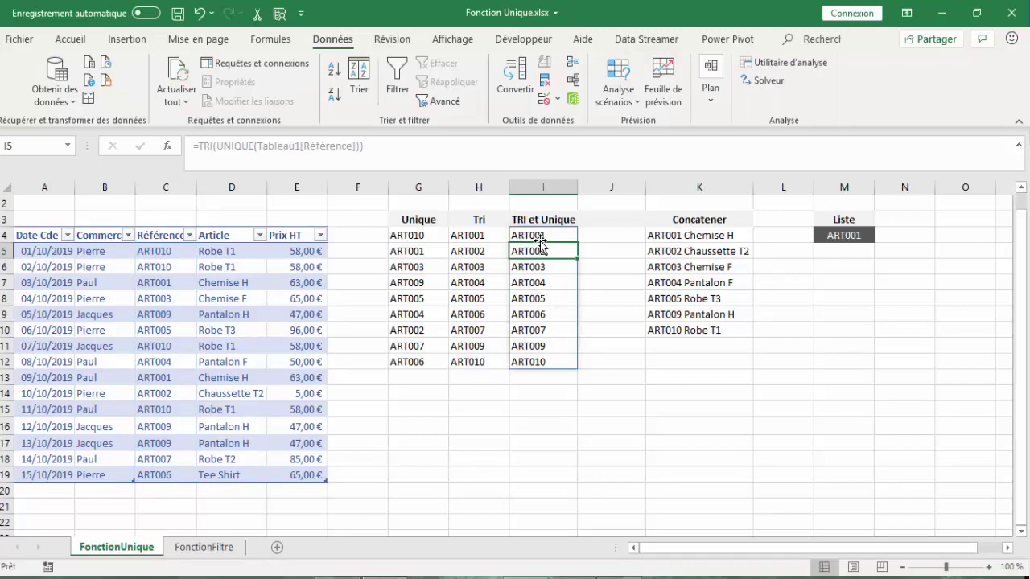
pyautogui.moveTo(170, 252); pyautogui.dragTo(157, 328)
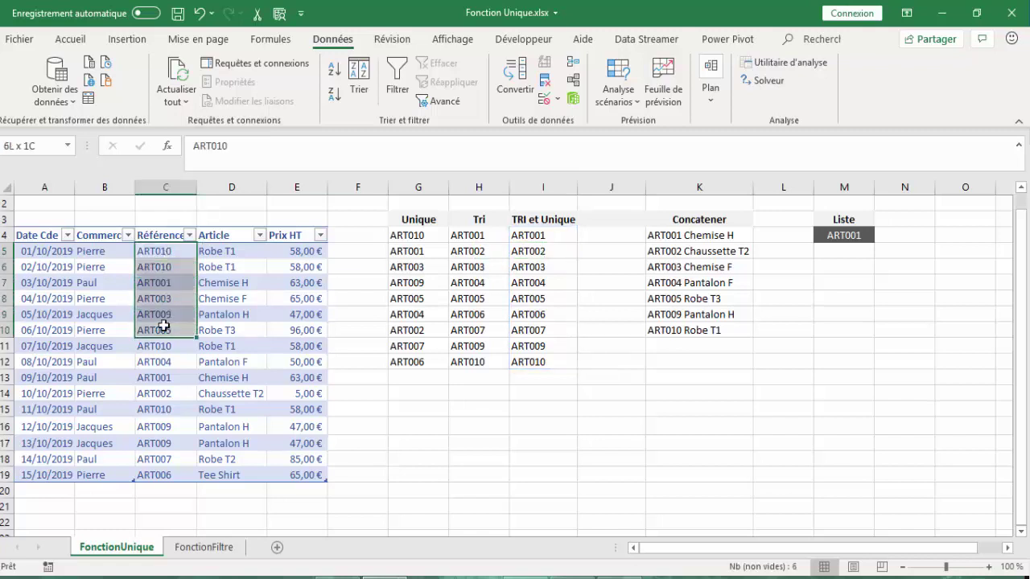
pyautogui.moveTo(555, 235); pyautogui.dragTo(536, 362)
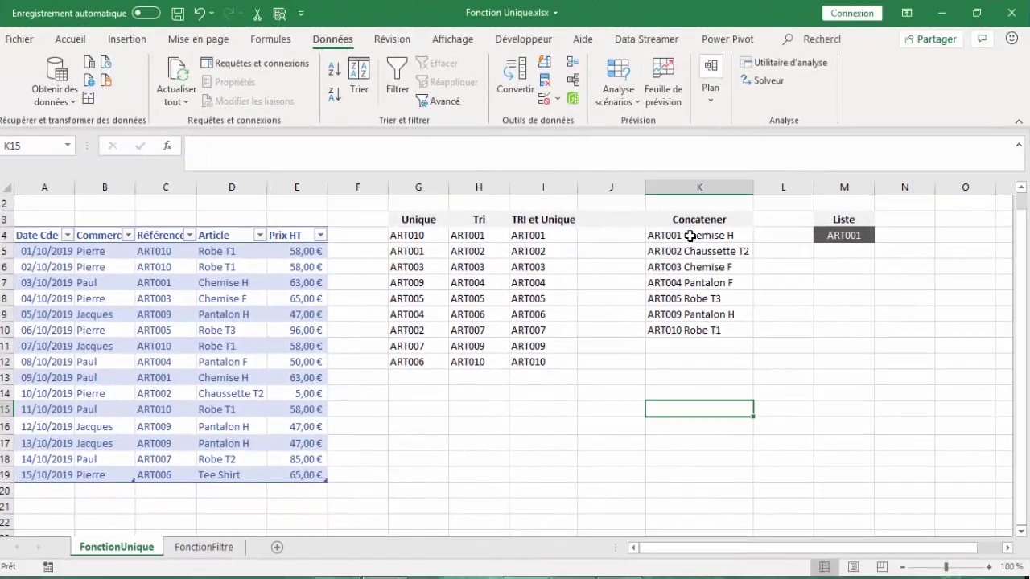
# - Inspect the old Concatener formula in K4 against the Référence and Article columns
pyautogui.click(689, 236)
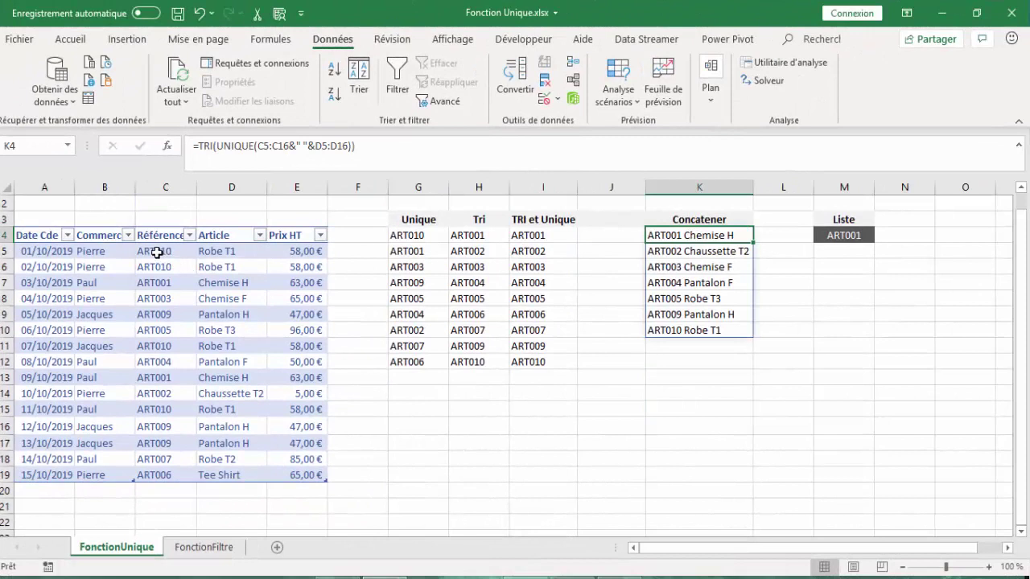
pyautogui.click(155, 254)
pyautogui.moveTo(156, 253); pyautogui.dragTo(158, 330)
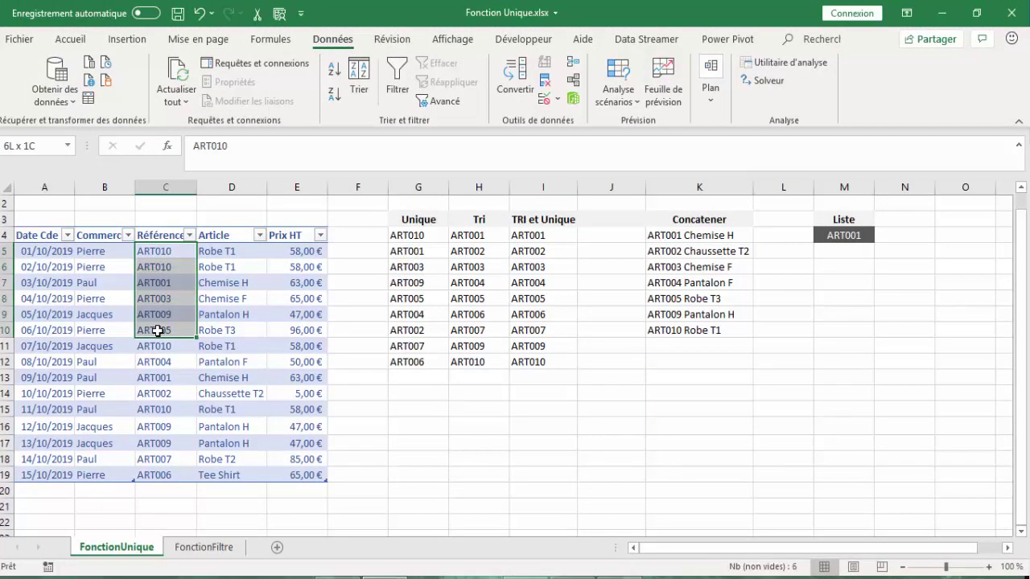
pyautogui.click(225, 251)
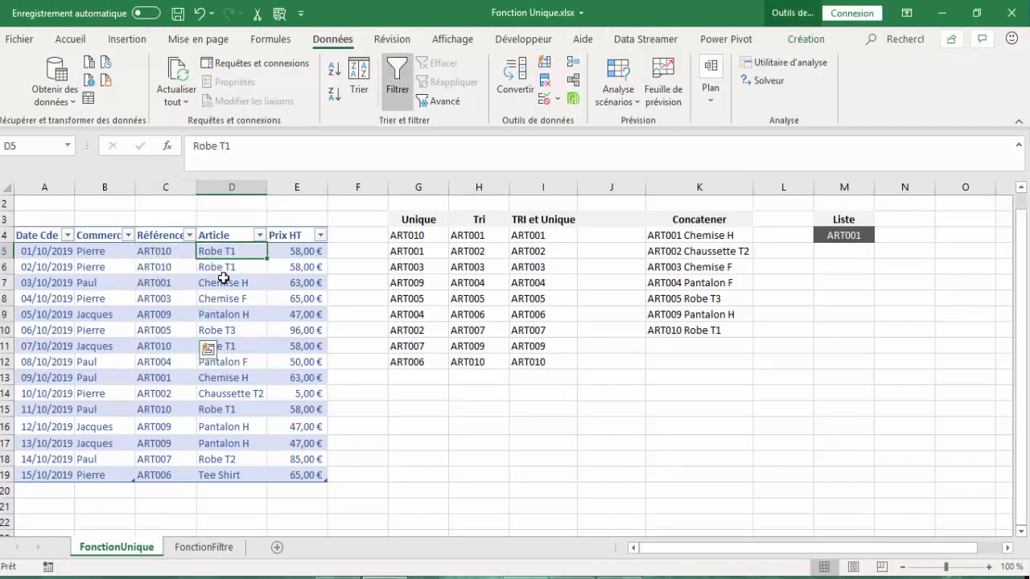
pyautogui.moveTo(222, 278); pyautogui.dragTo(229, 320)
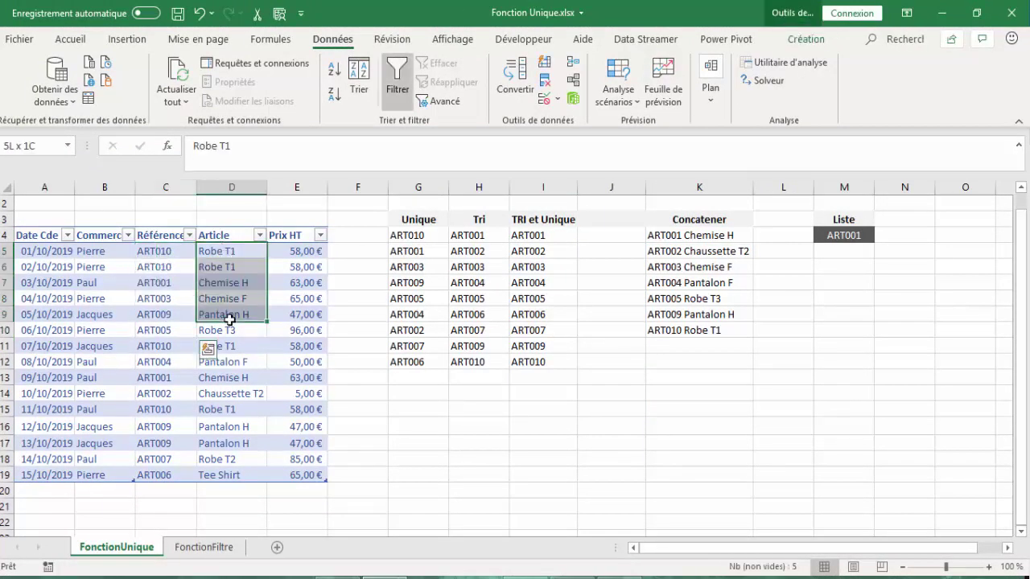
pyautogui.click(677, 235)
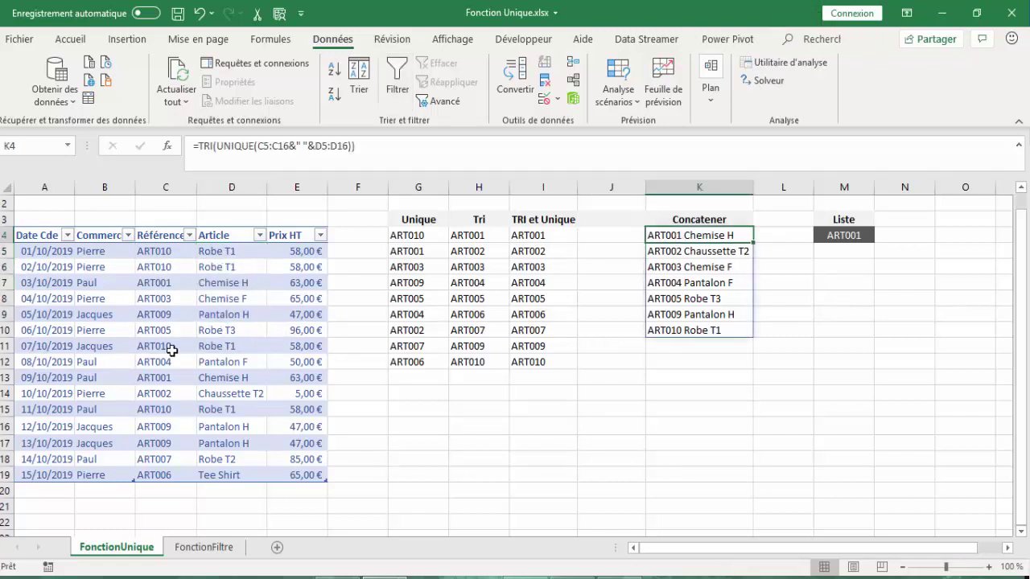
# - Replace K4 with =TRI(UNIQUE(Tableau1[Référence]&" "&Tableau1[Article])), accepting the suggested correction
pyautogui.press('Delete')
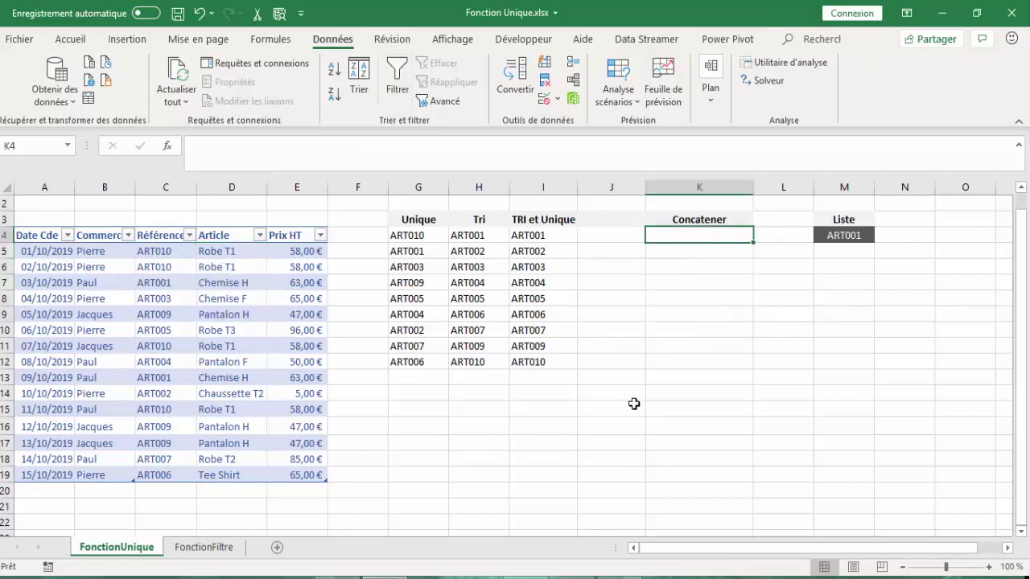
pyautogui.write('=')
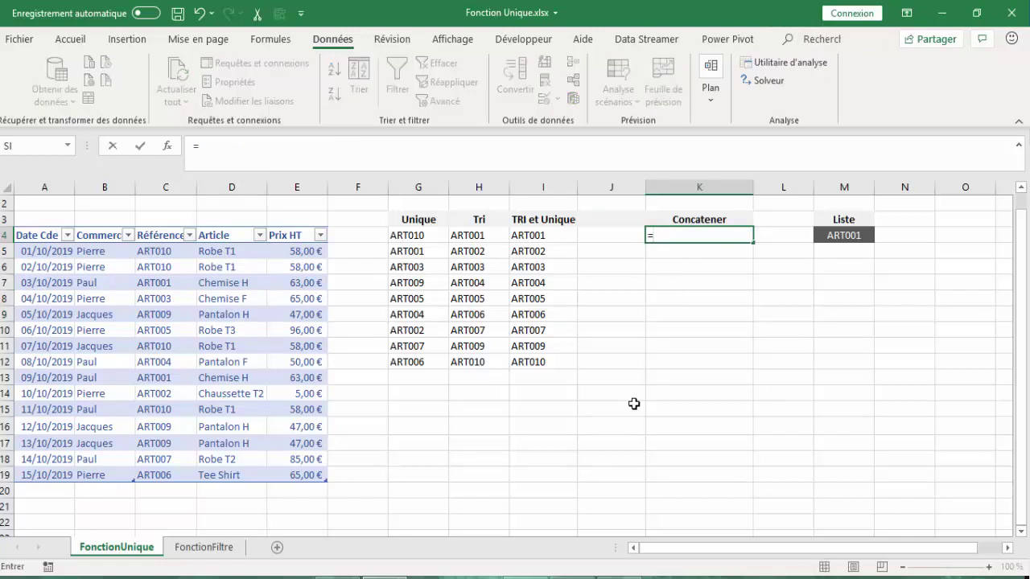
pyautogui.write('tri(uni')
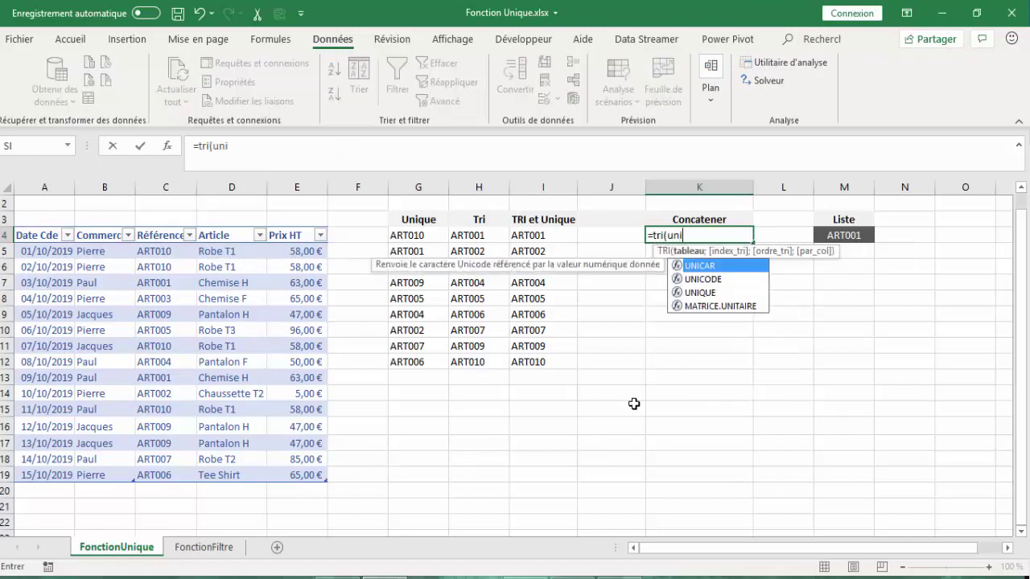
pyautogui.write('que(')
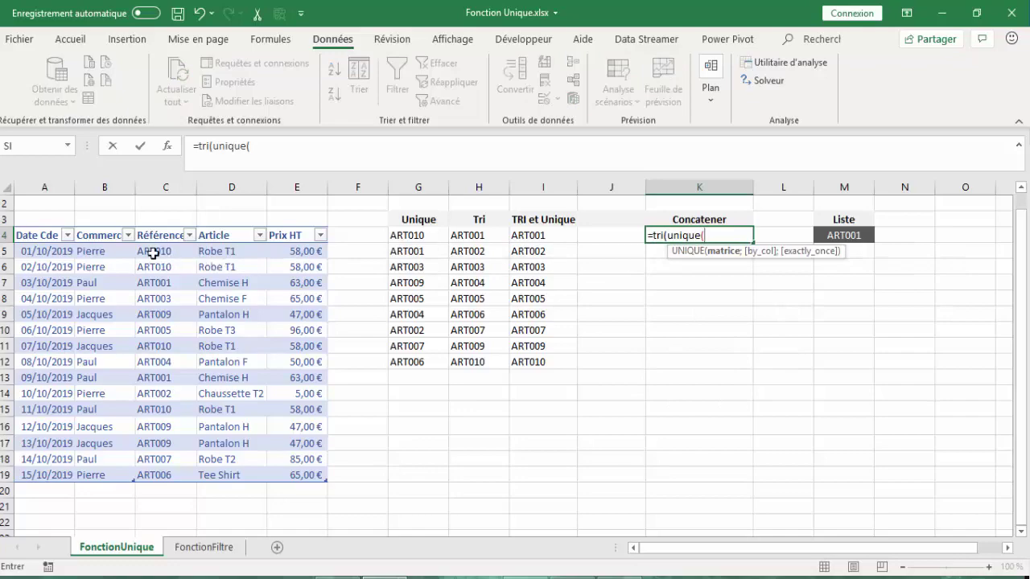
pyautogui.moveTo(153, 253); pyautogui.dragTo(164, 478)
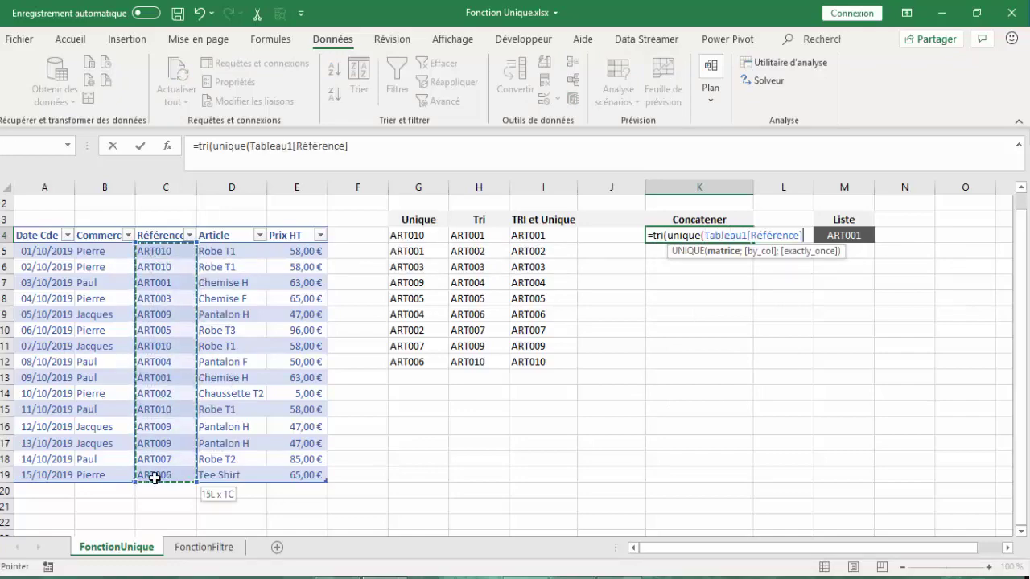
pyautogui.click(363, 147)
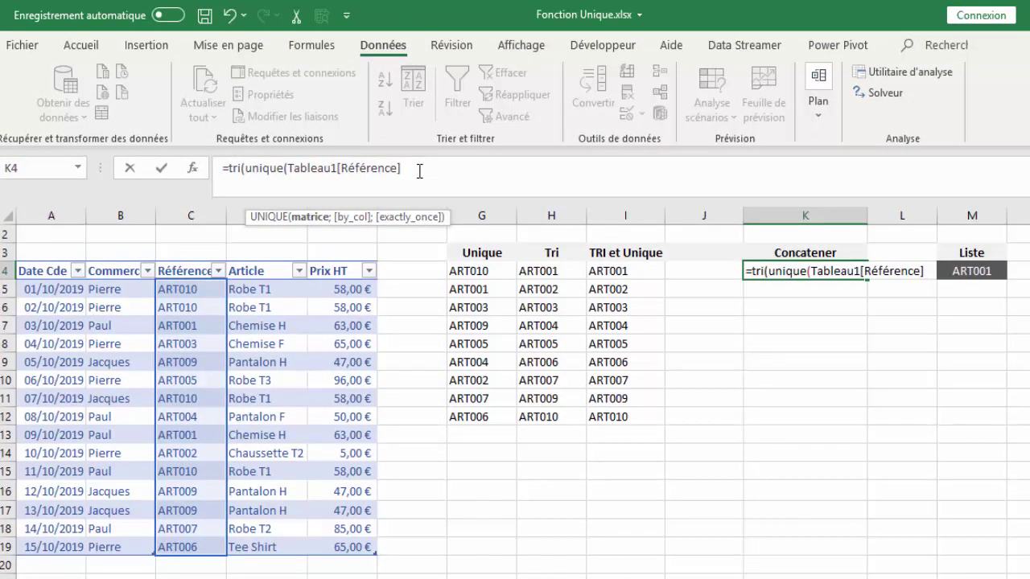
pyautogui.write('&')
pyautogui.write('" "')
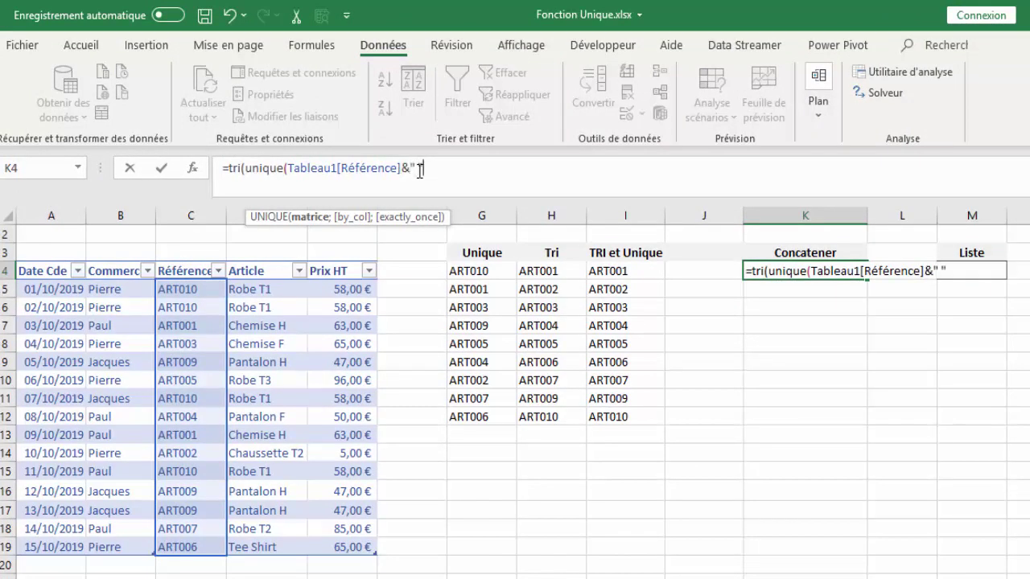
pyautogui.write('&')
pyautogui.moveTo(267, 291); pyautogui.dragTo(270, 539)
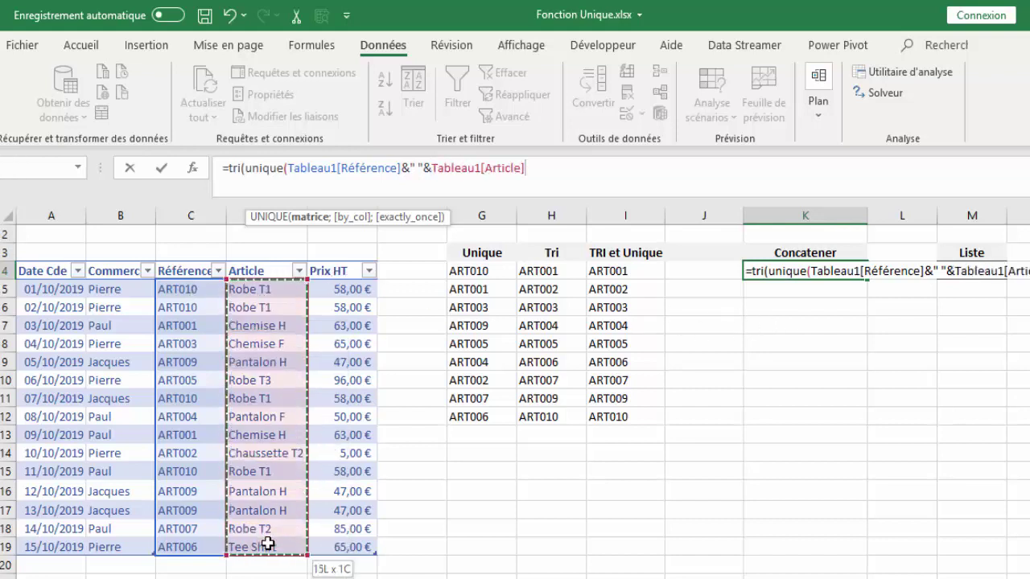
pyautogui.write(')')
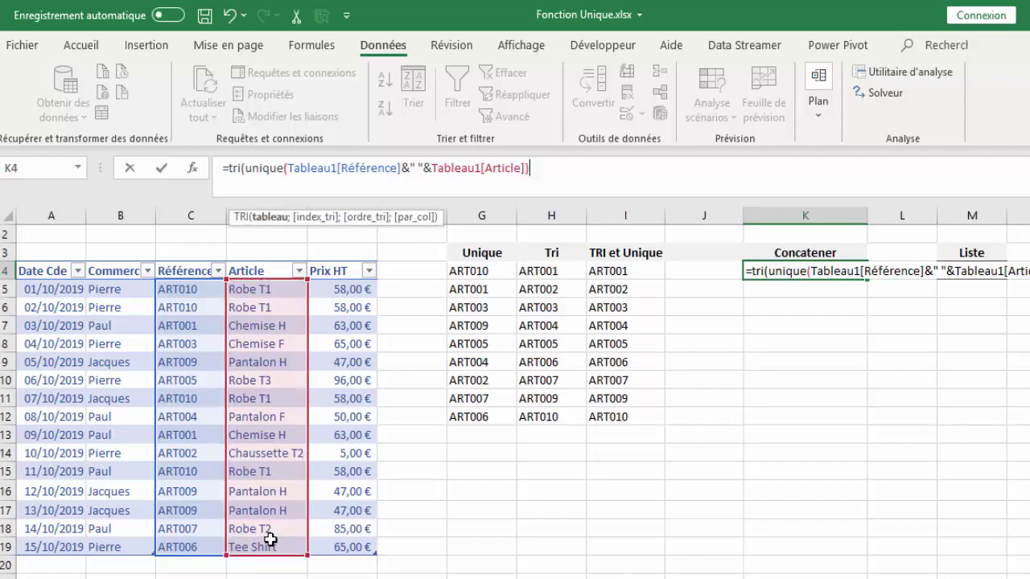
pyautogui.press('Return')
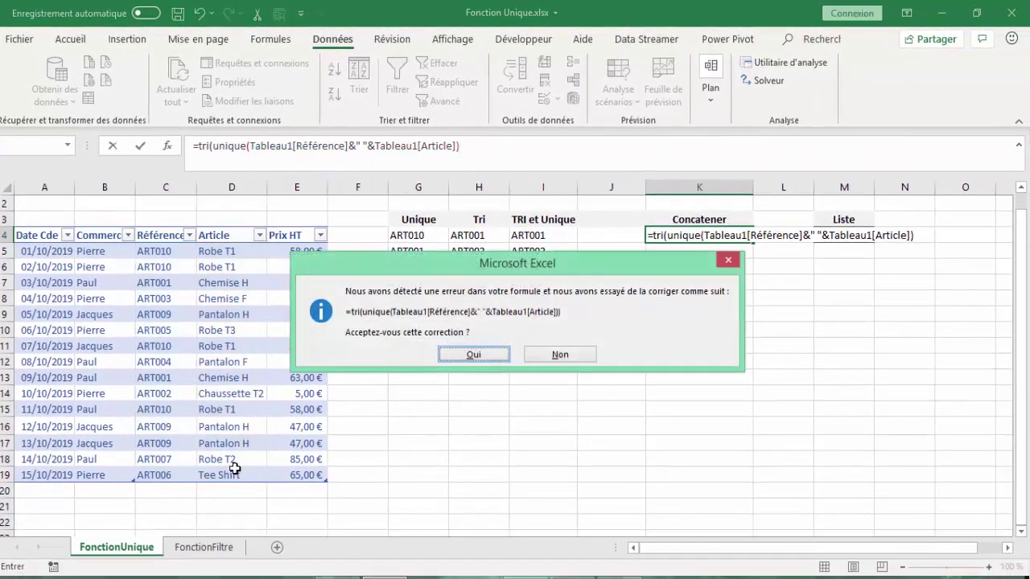
pyautogui.press('Return')
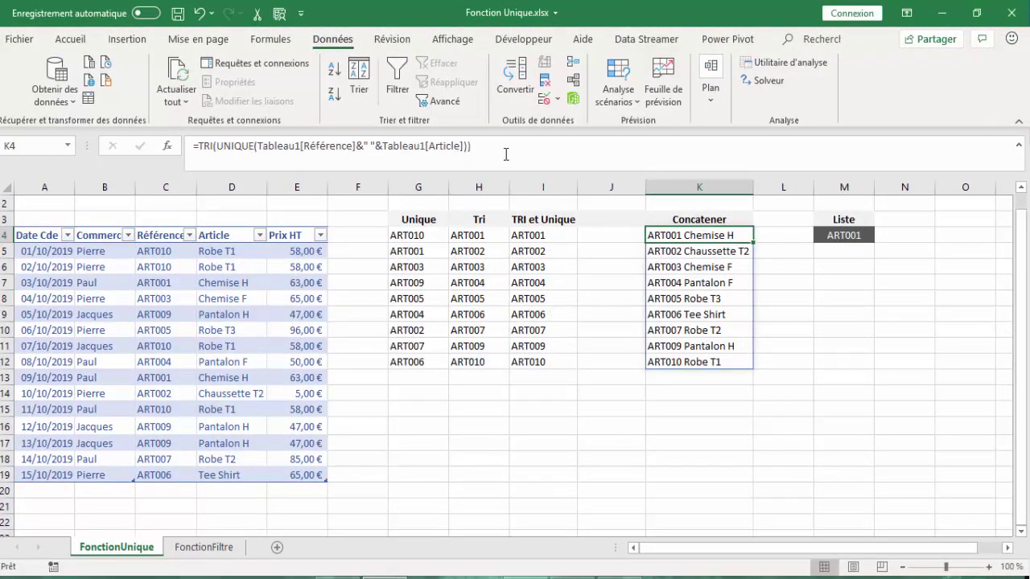
pyautogui.click(502, 150)
pyautogui.press('Return')
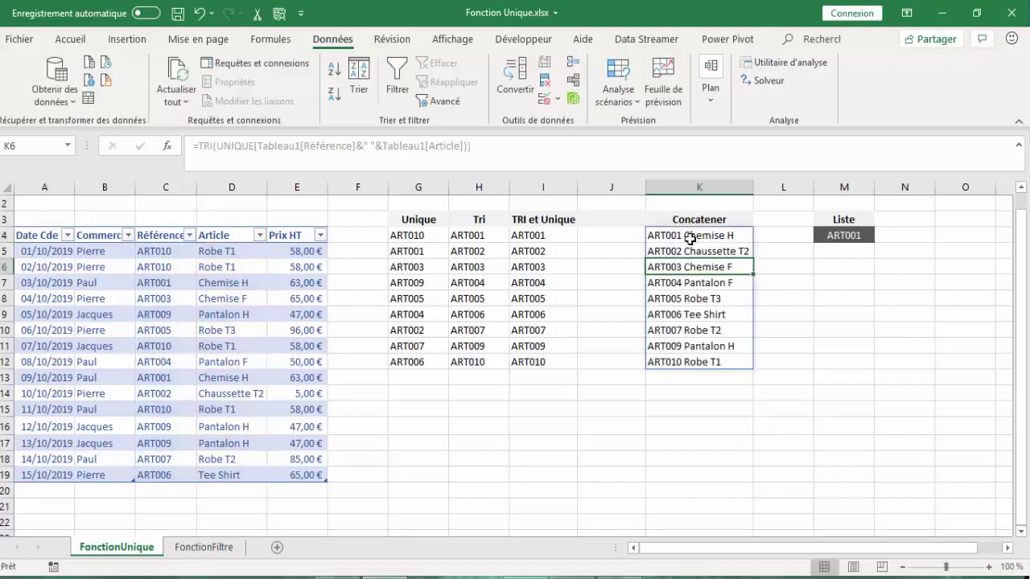
pyautogui.click(688, 237)
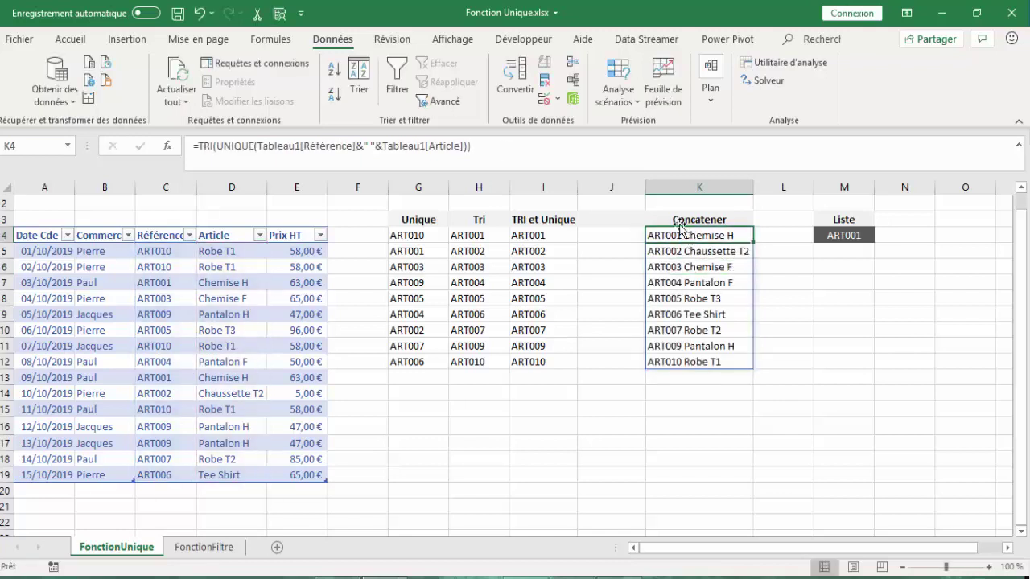
pyautogui.click(159, 253)
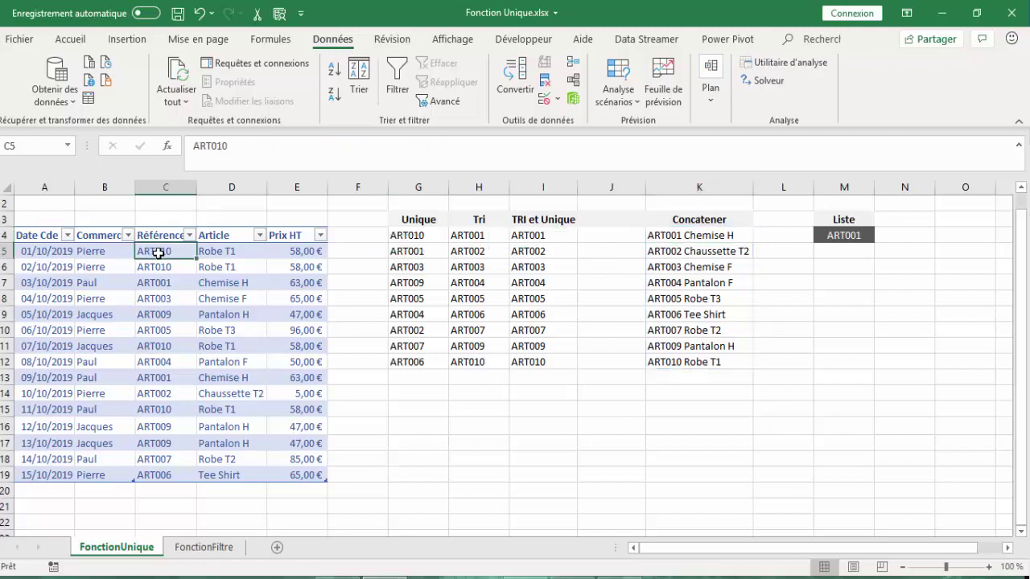
pyautogui.click(216, 256)
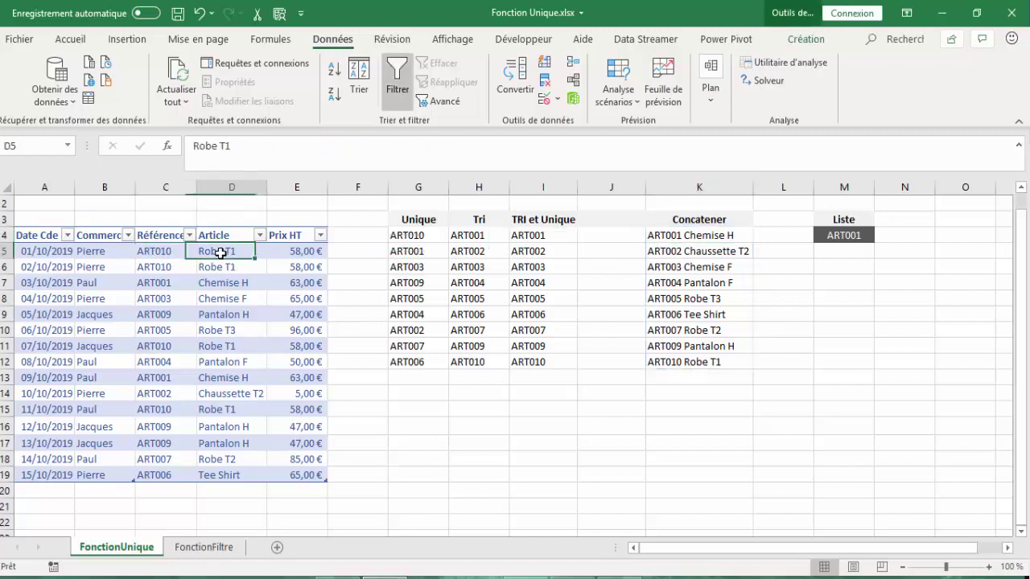
pyautogui.click(697, 238)
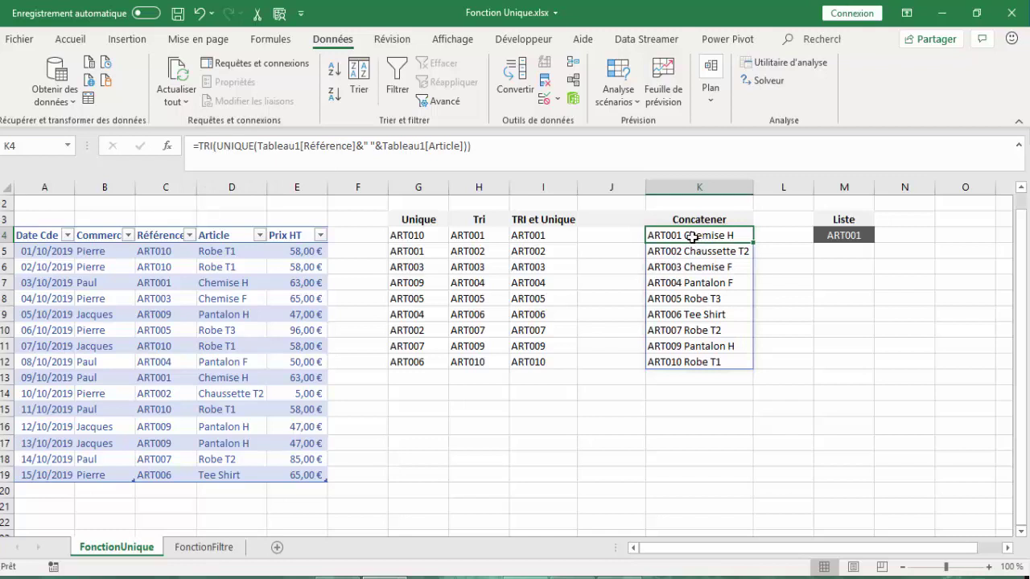
pyautogui.moveTo(692, 237); pyautogui.dragTo(683, 348)
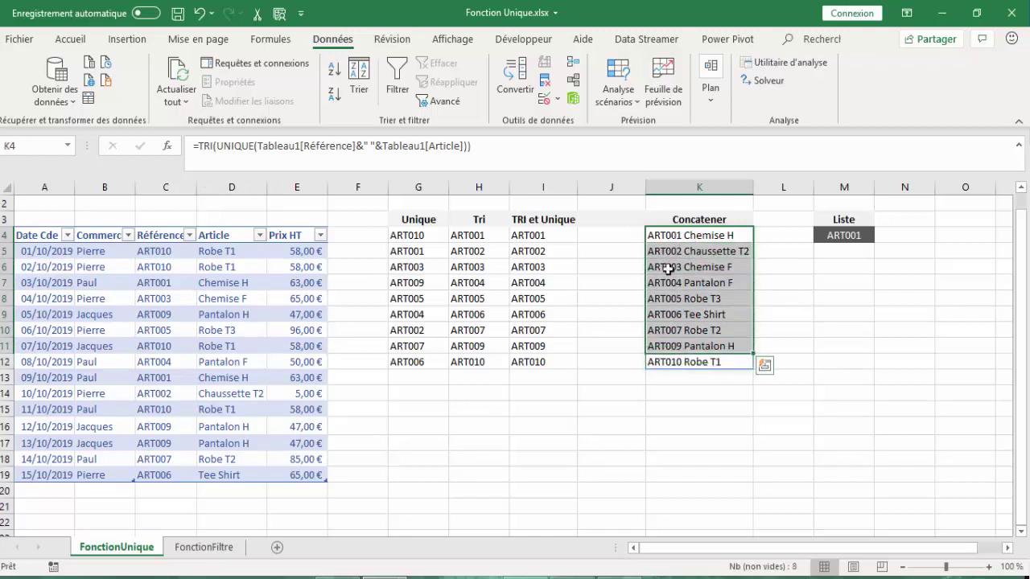
pyautogui.click(690, 362)
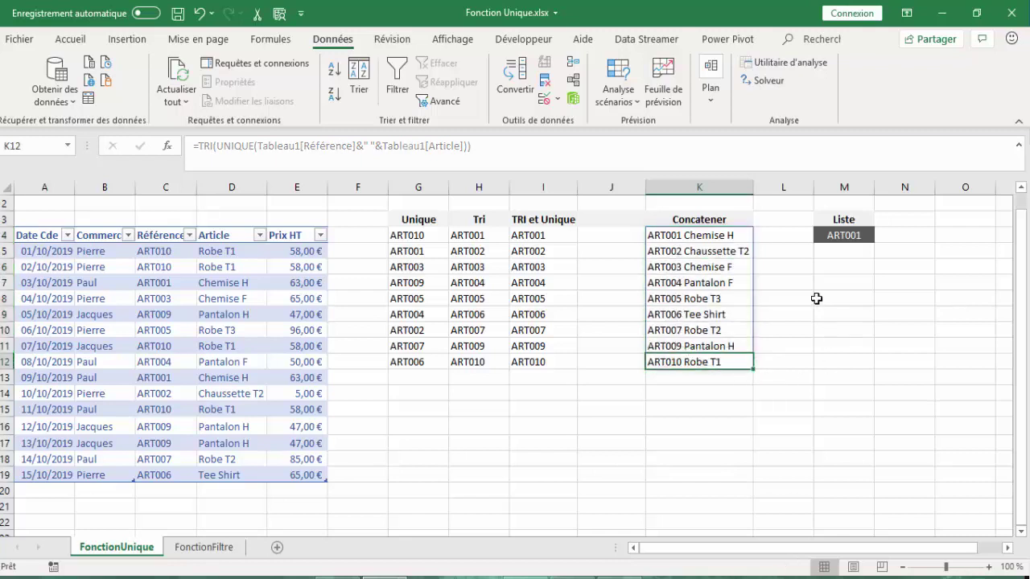
pyautogui.hotkey('ctrl', 'z')
pyautogui.click(845, 237)
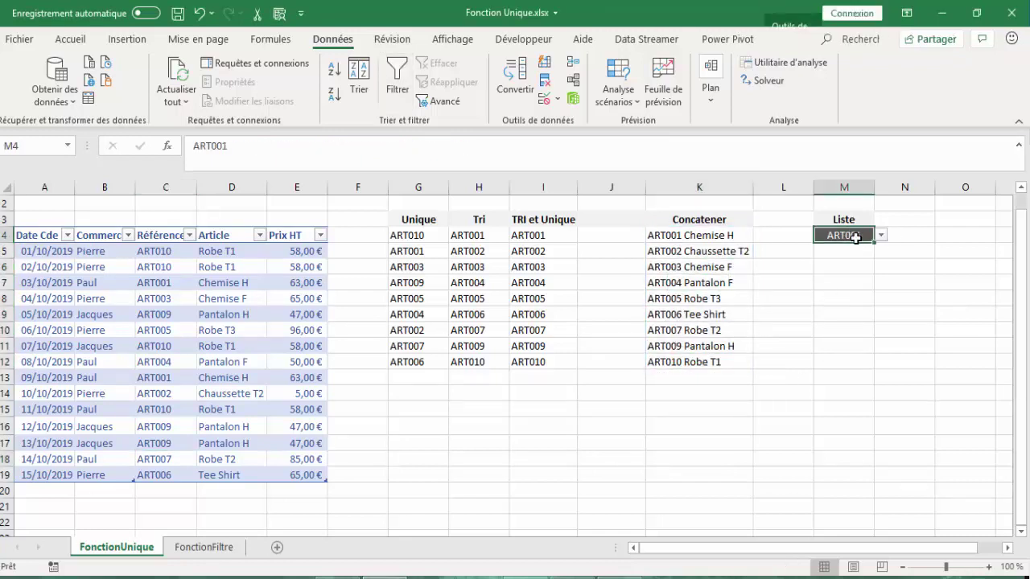
pyautogui.click(882, 236)
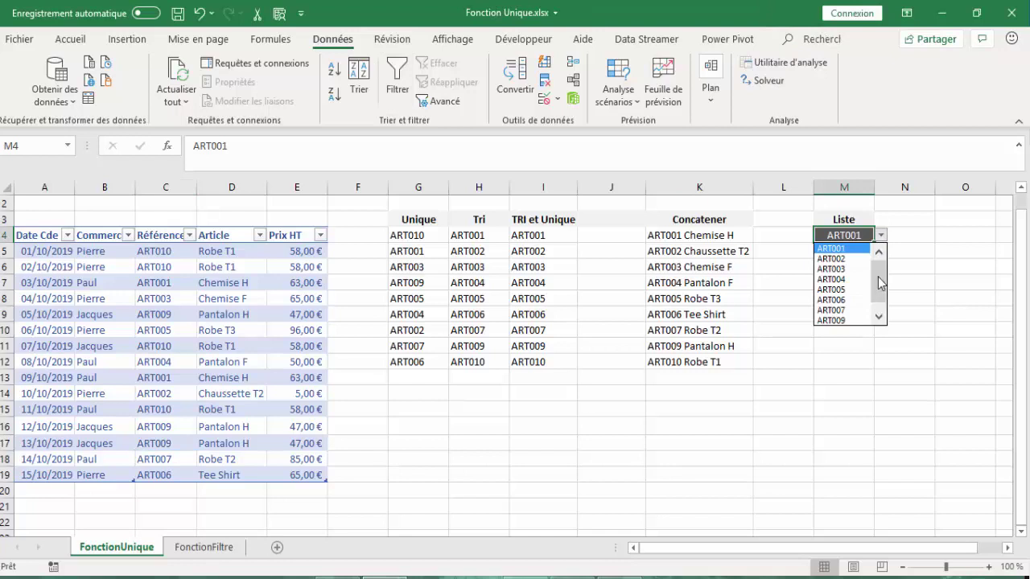
pyautogui.click(679, 332)
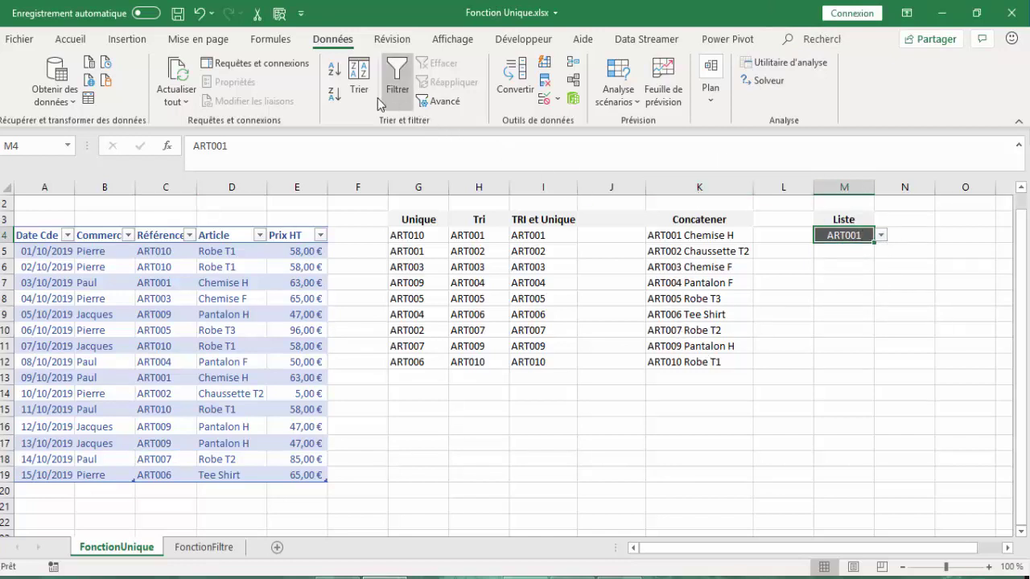
pyautogui.click(839, 302)
# - Fill M8 yellow and give it List data validation with source =$I$4#
pyautogui.click(74, 39)
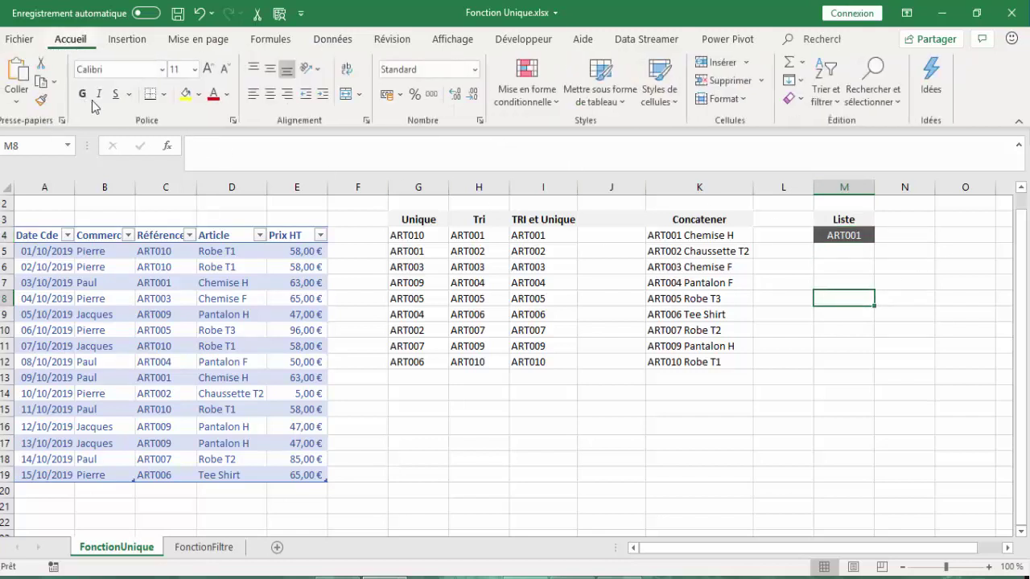
pyautogui.click(186, 93)
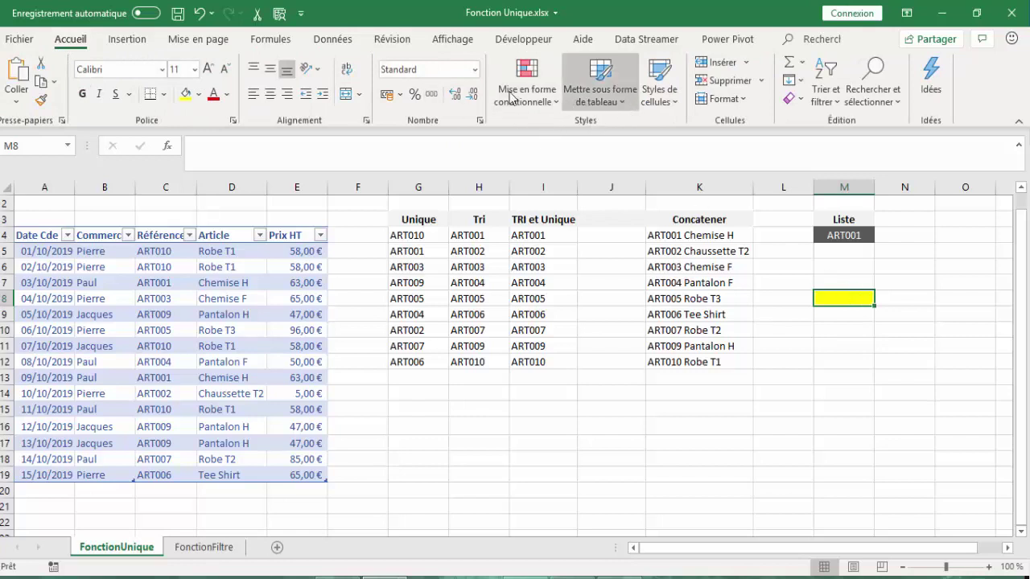
pyautogui.click(332, 39)
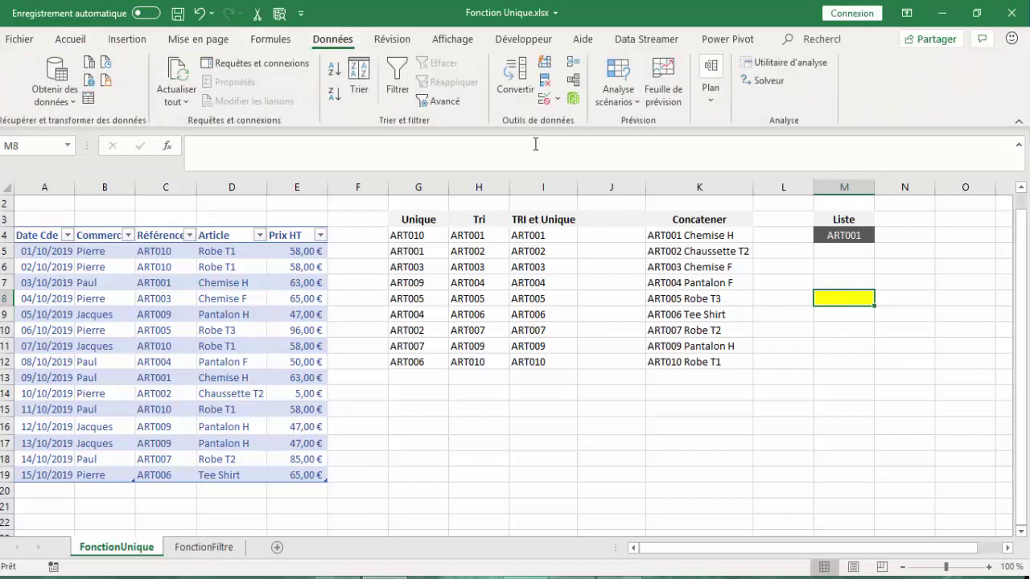
pyautogui.click(557, 98)
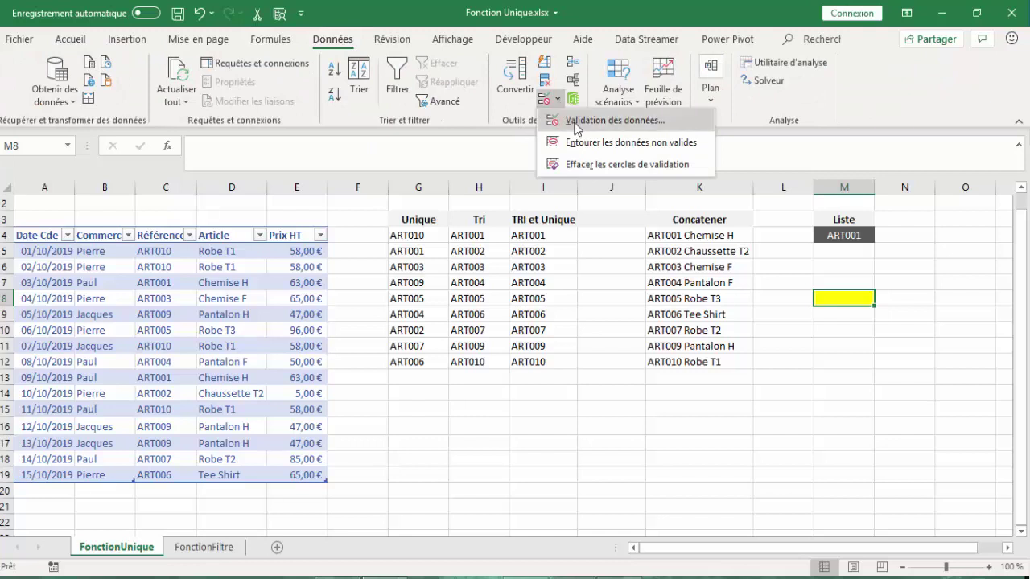
pyautogui.click(577, 122)
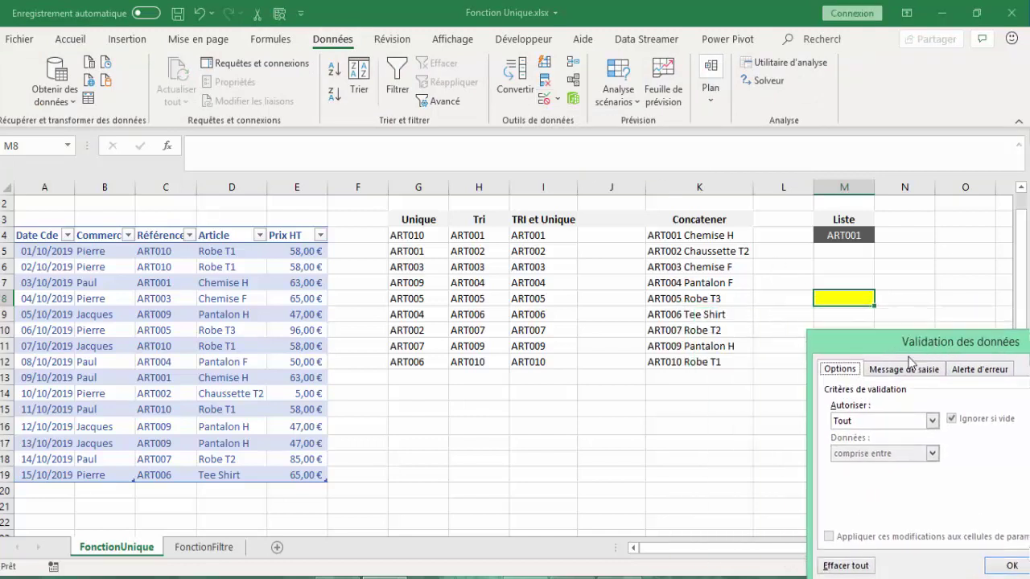
pyautogui.moveTo(796, 316); pyautogui.dragTo(863, 367)
pyautogui.click(810, 453)
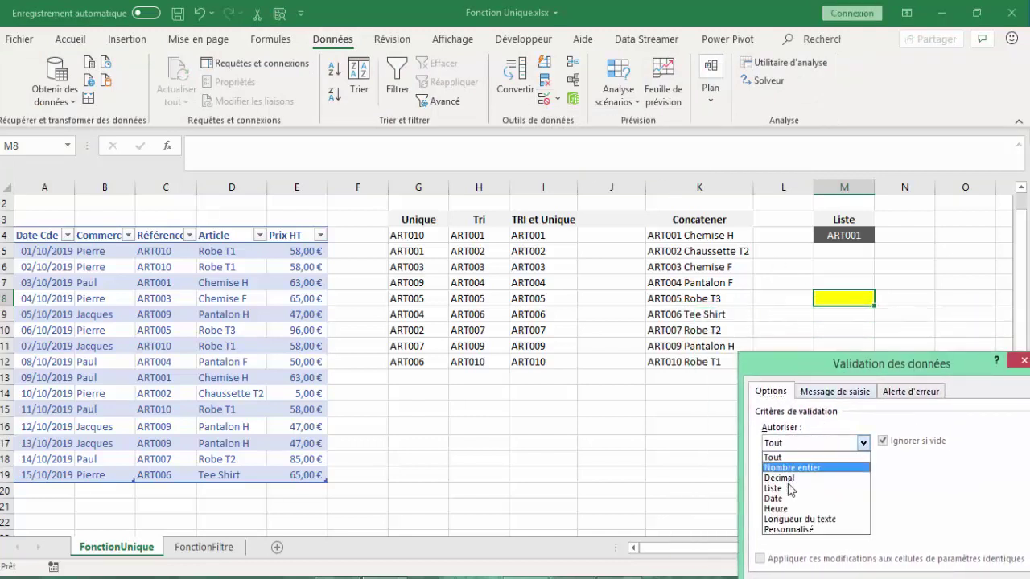
pyautogui.click(792, 483)
pyautogui.click(793, 506)
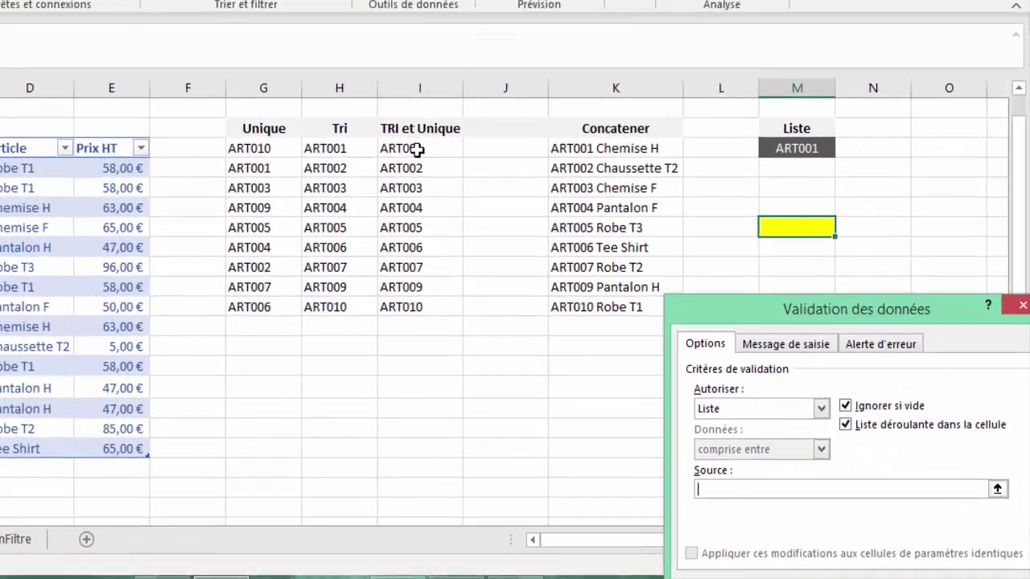
pyautogui.click(541, 235)
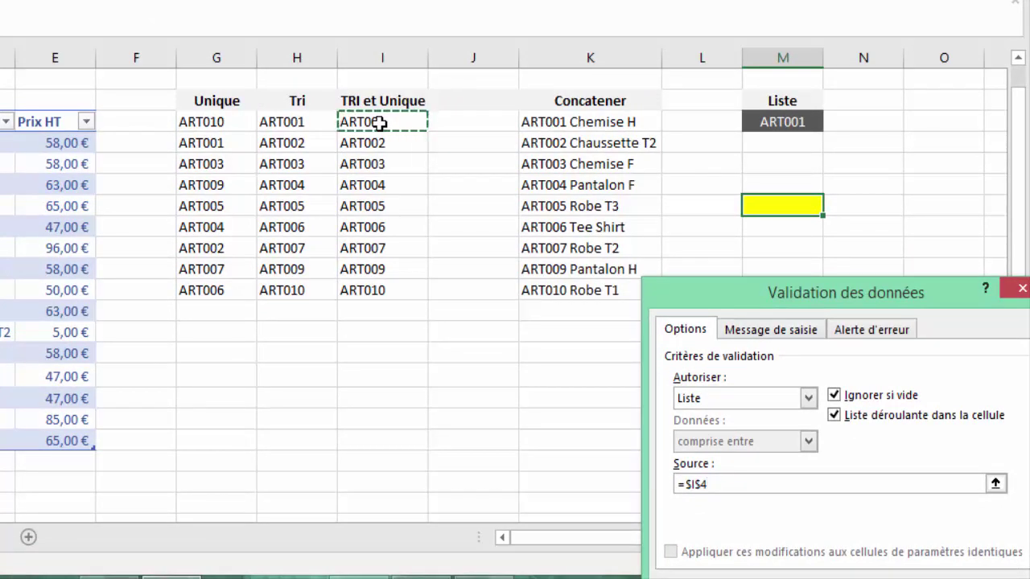
pyautogui.write('#')
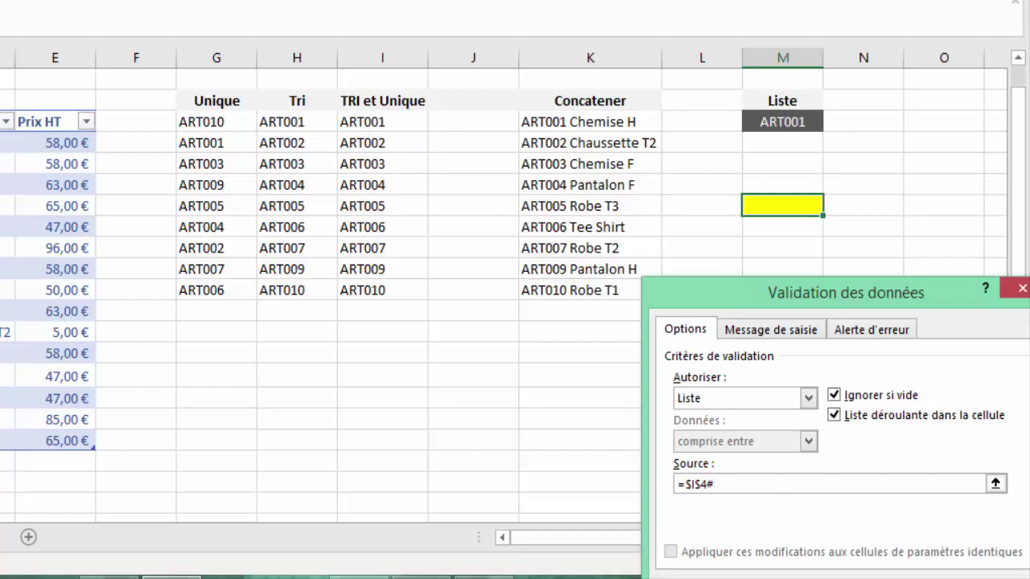
pyautogui.press('Return')
# - Test M8's dropdown showing the references ART001 to ART010
pyautogui.click(832, 208)
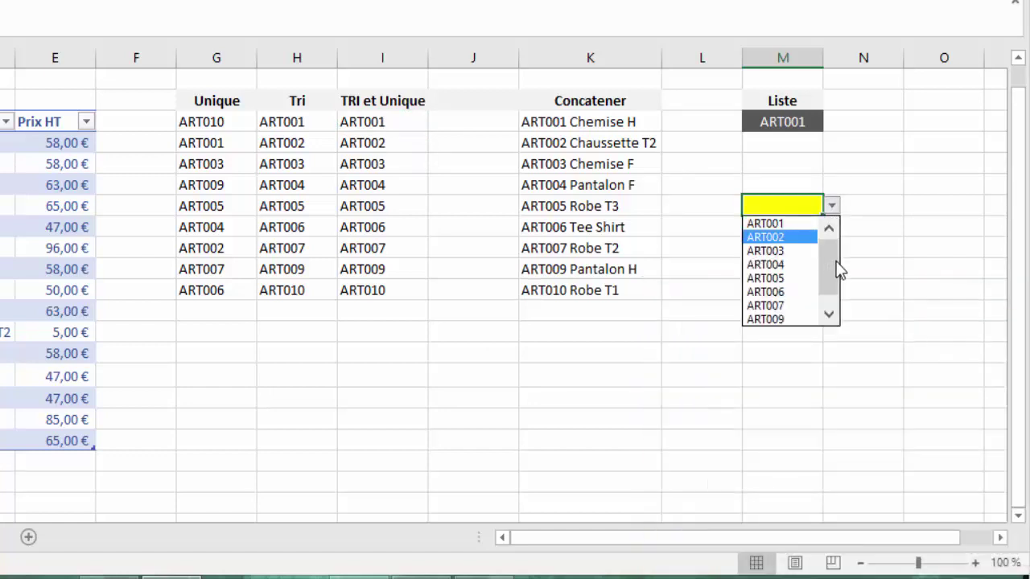
pyautogui.click(829, 313)
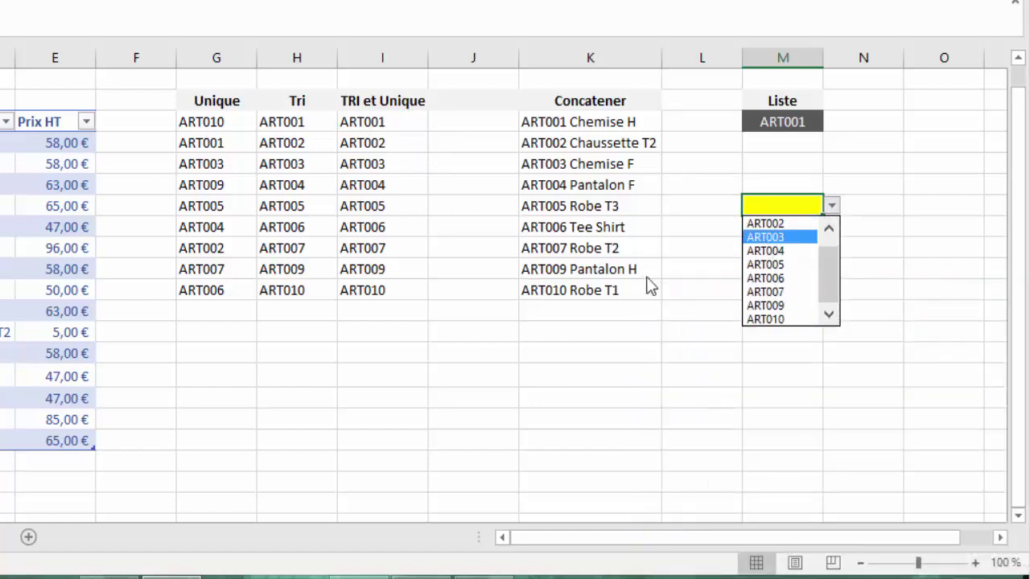
pyautogui.press('Escape')
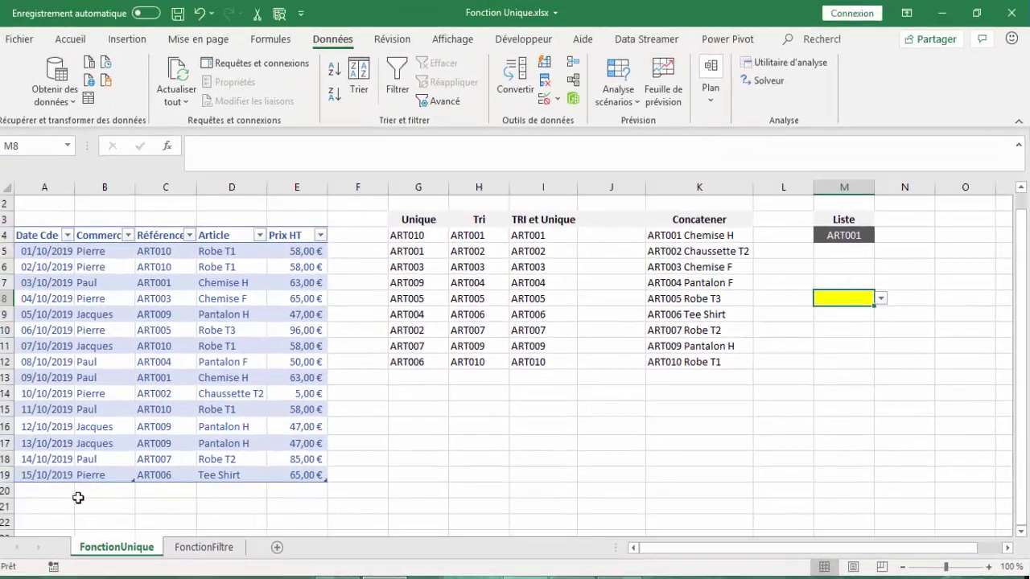
pyautogui.click(57, 490)
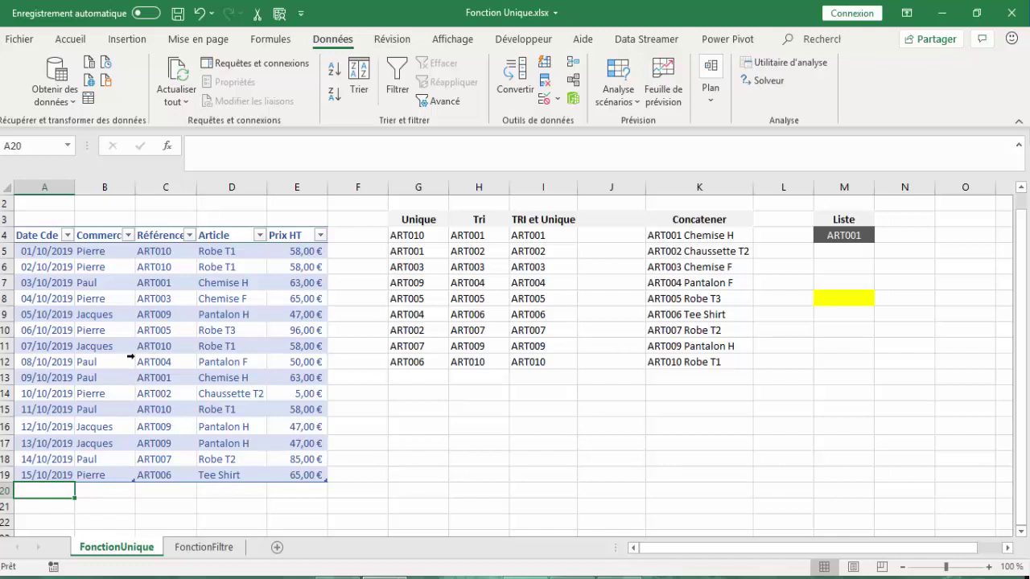
pyautogui.click(93, 346)
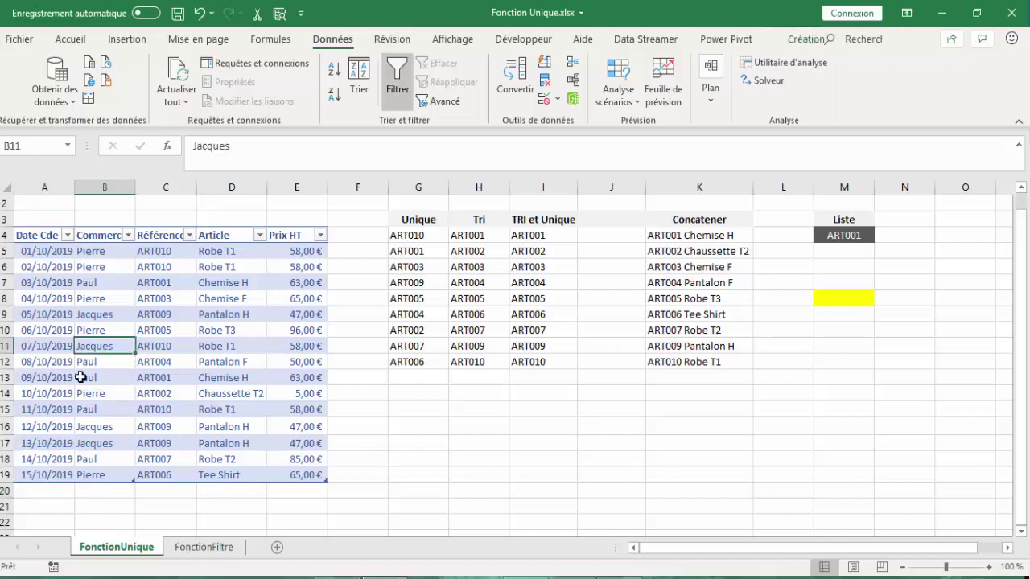
pyautogui.click(56, 282)
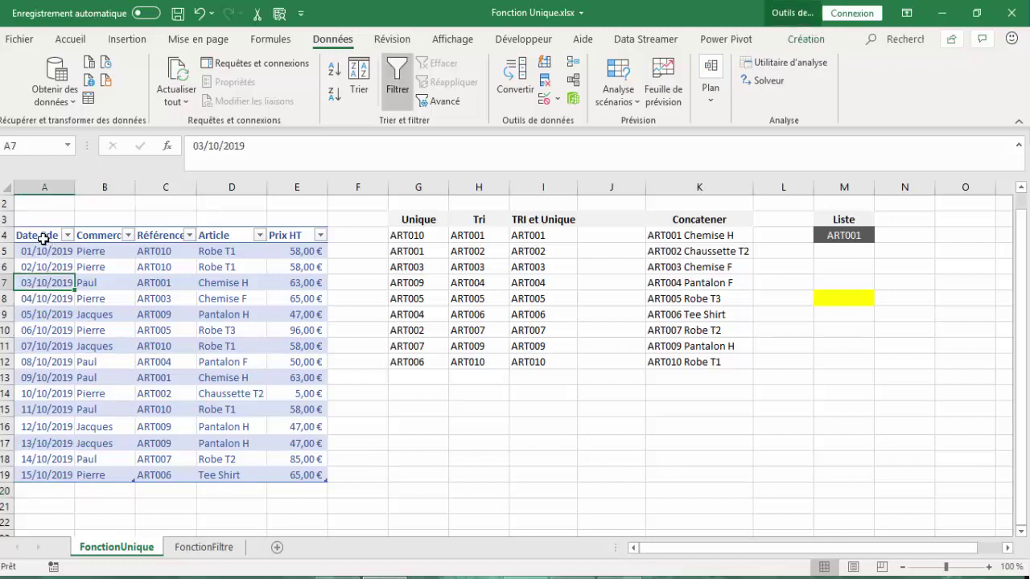
pyautogui.click(82, 282)
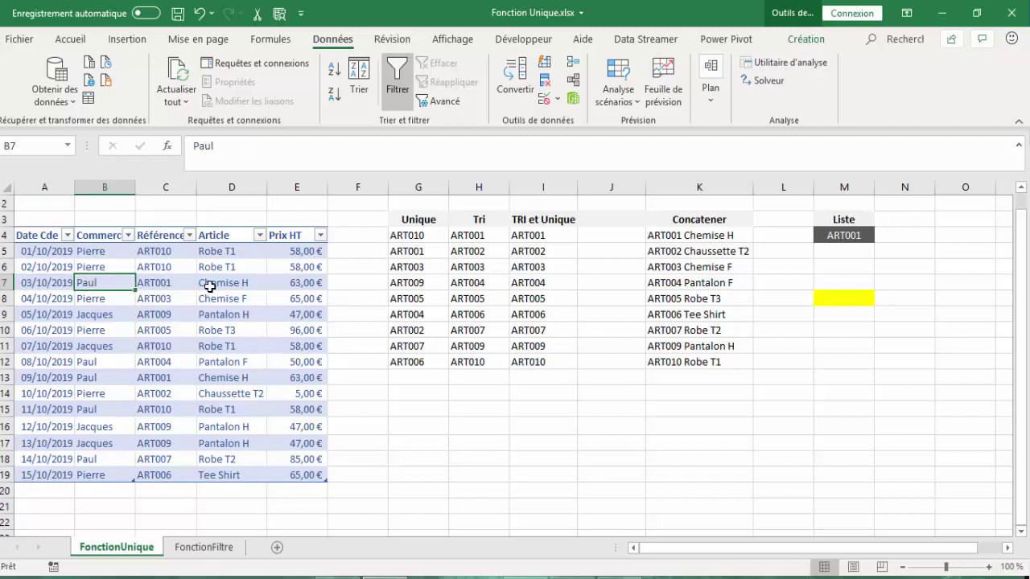
pyautogui.click(71, 40)
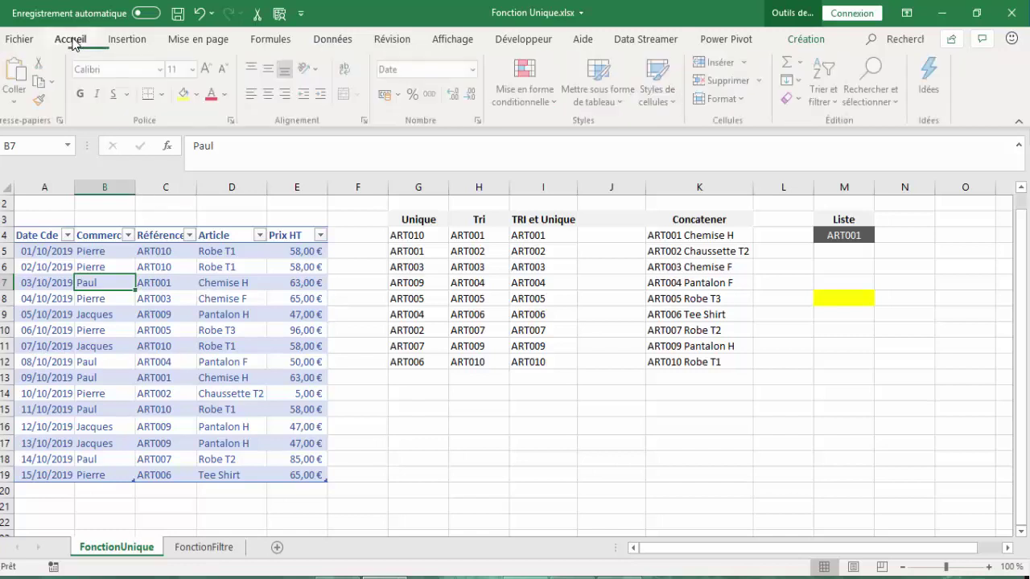
pyautogui.click(623, 101)
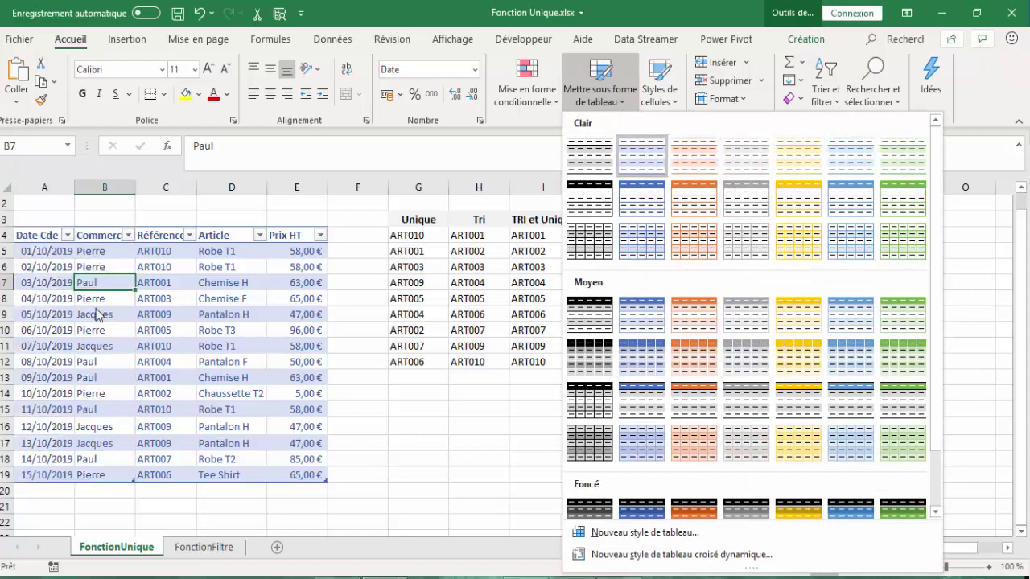
pyautogui.click(112, 311)
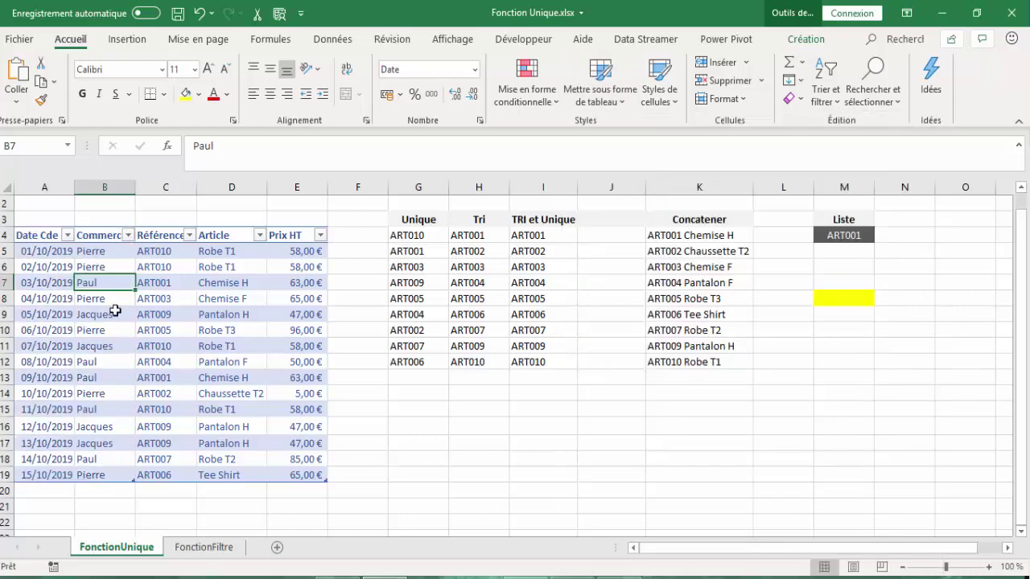
pyautogui.click(47, 493)
# - Add a table row dated 16/11/2019 with a salesperson and ART011, then check the grown spill lists
pyautogui.write('16/11/2')
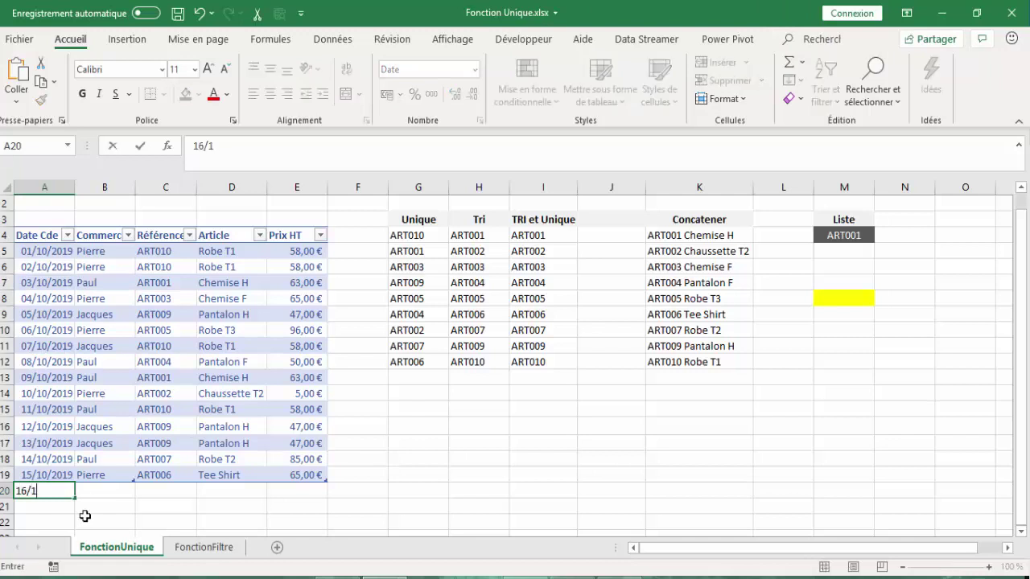
pyautogui.write('019')
pyautogui.press('Tab')
pyautogui.write('pIERE')
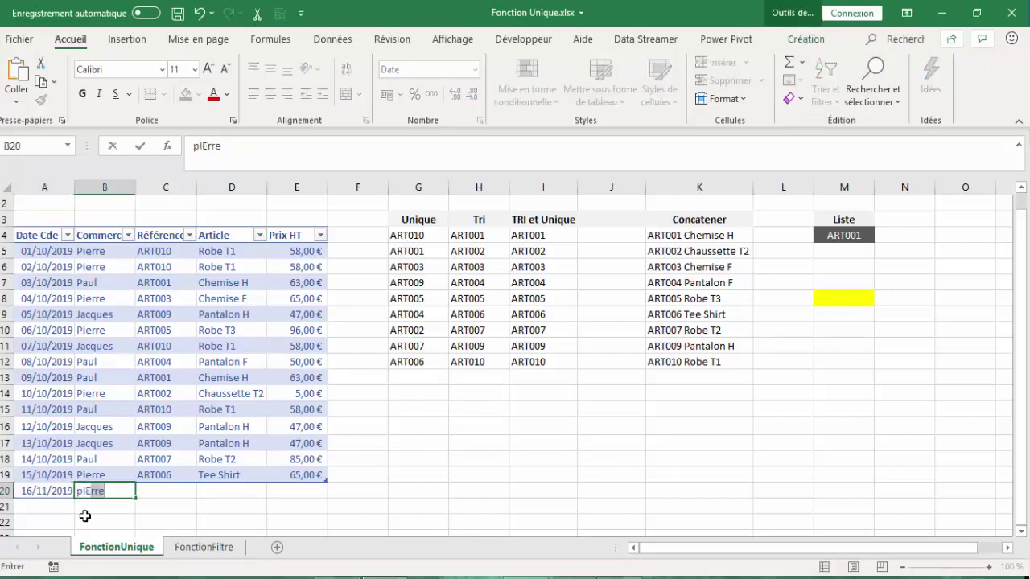
pyautogui.press('Tab')
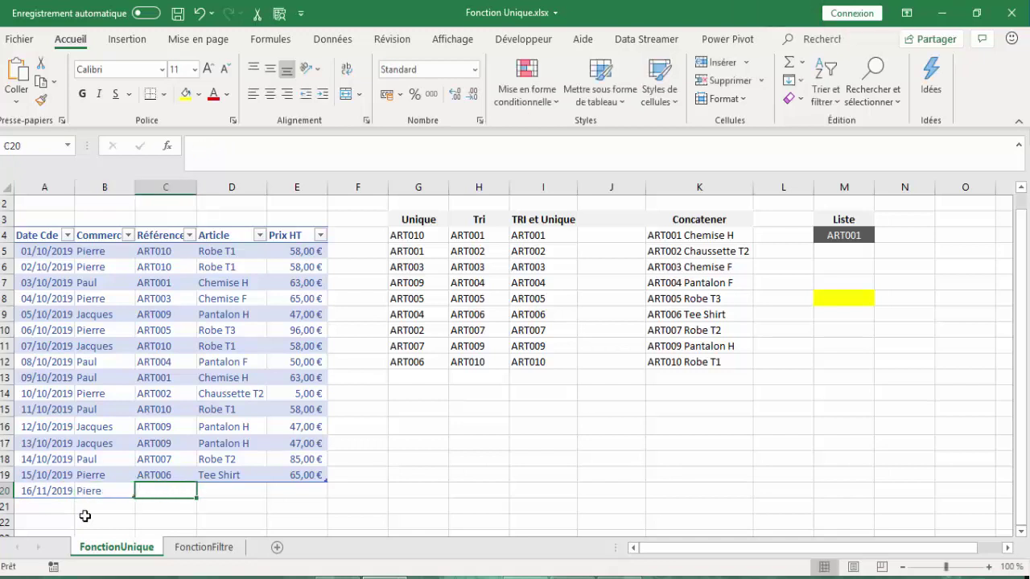
pyautogui.write('ART011')
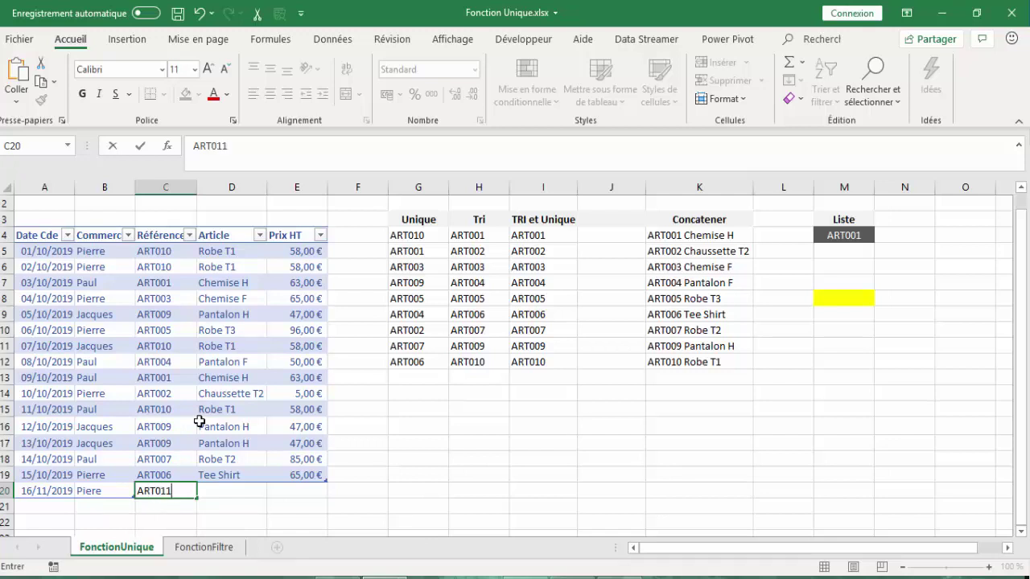
pyautogui.press('Return')
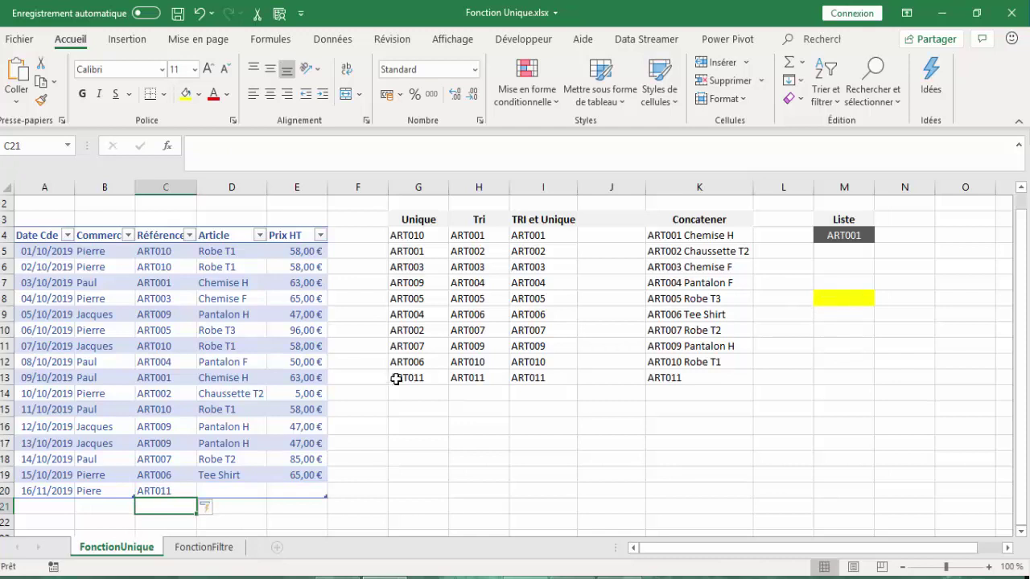
pyautogui.moveTo(396, 379); pyautogui.dragTo(467, 364)
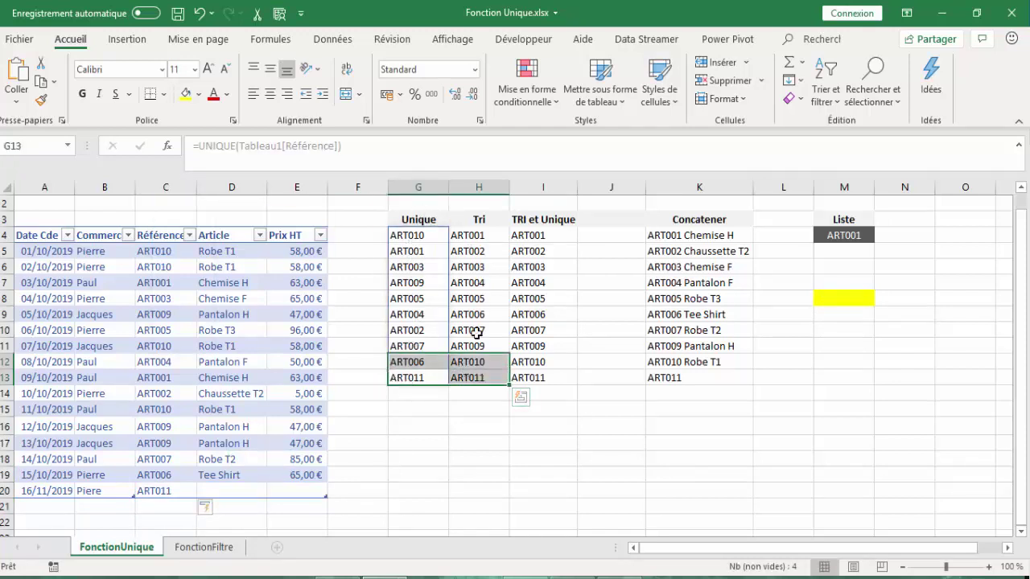
pyautogui.click(527, 378)
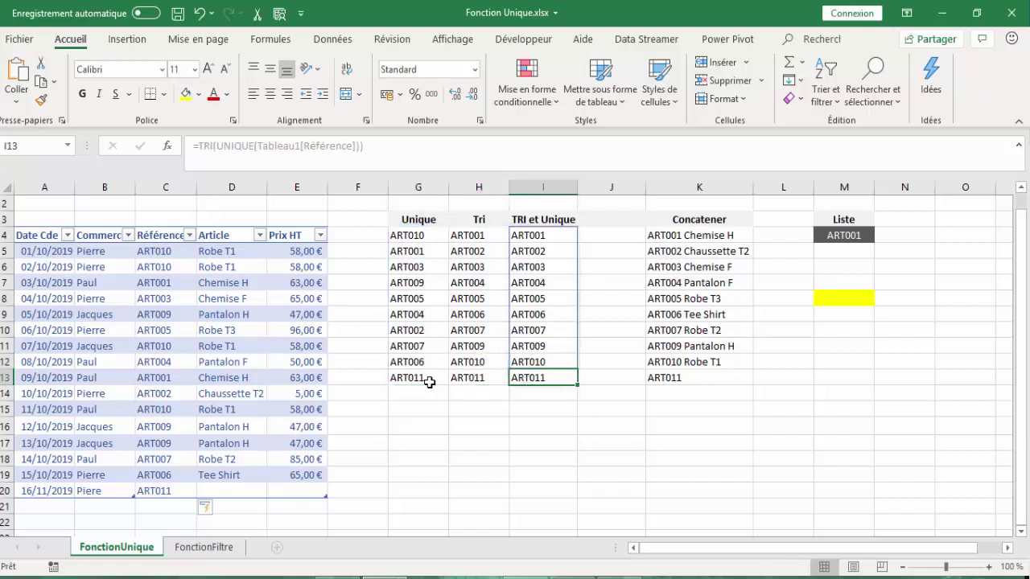
pyautogui.click(842, 298)
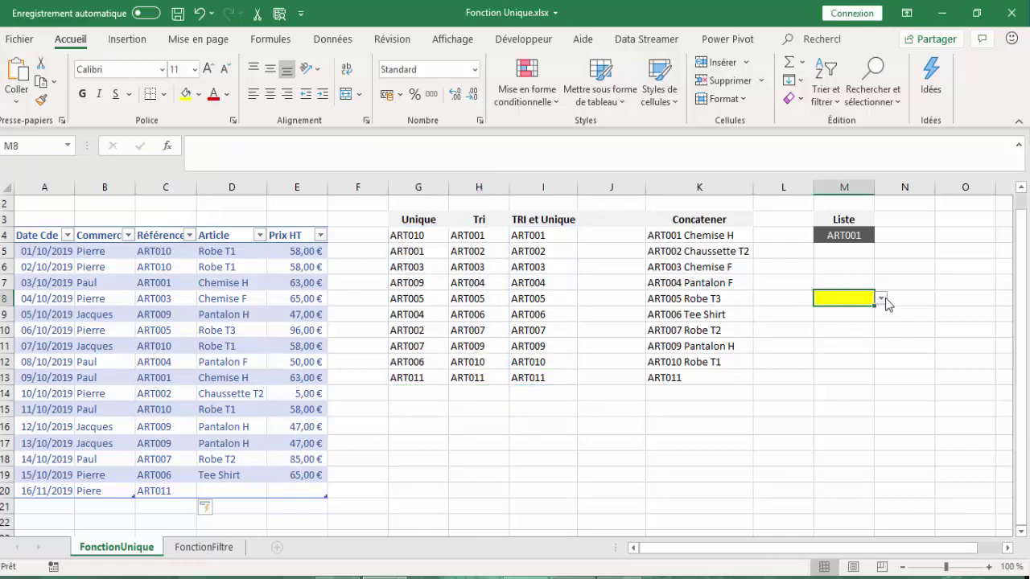
pyautogui.click(882, 299)
pyautogui.moveTo(882, 341); pyautogui.dragTo(883, 385)
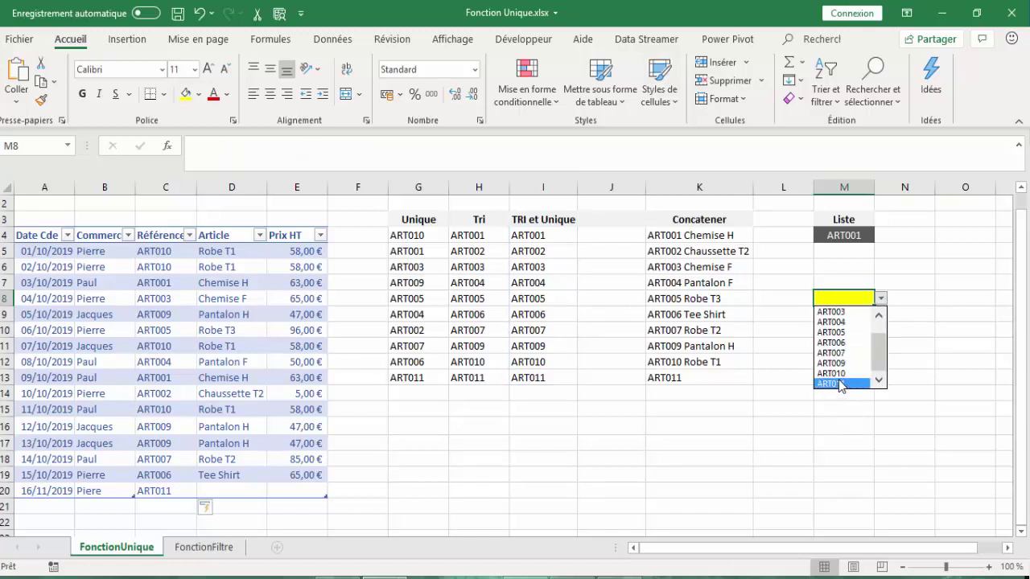
pyautogui.click(582, 395)
pyautogui.click(556, 409)
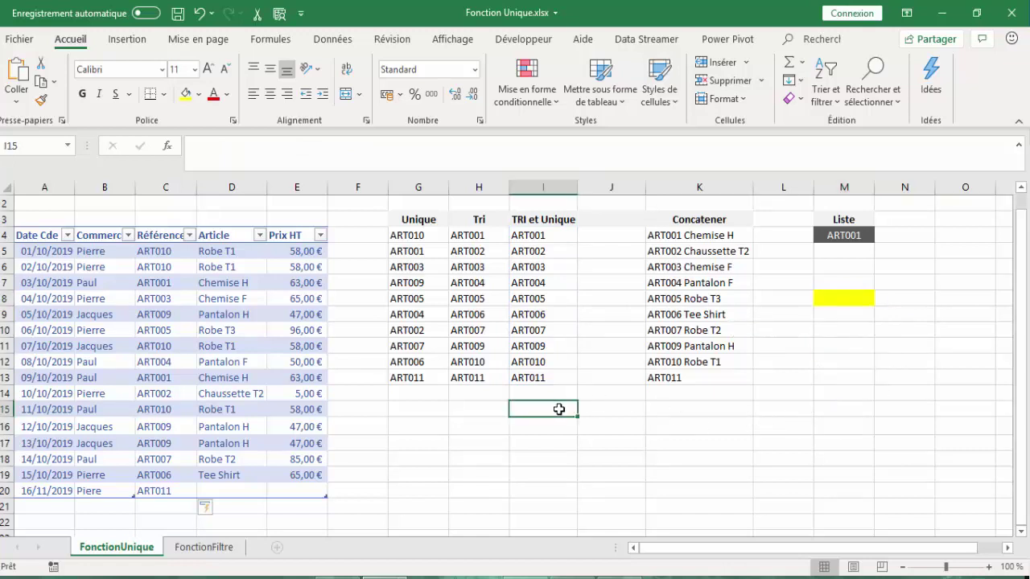